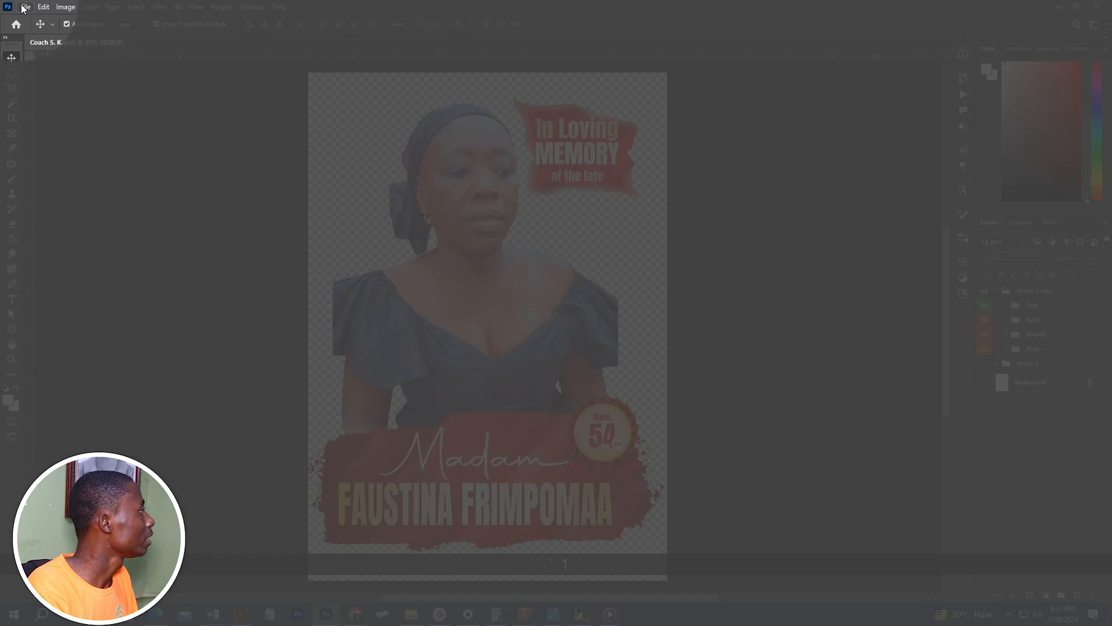
Step: Create a new A4 document, 210 x 297 mm at 300 ppi
left_click(22, 7)
left_click(36, 20)
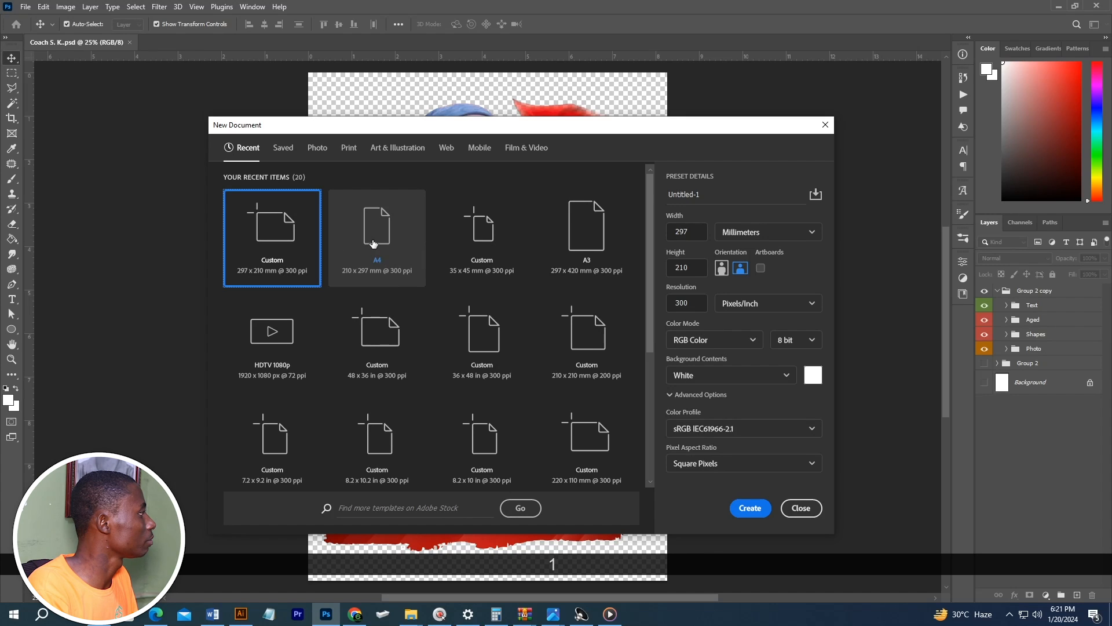
double_click(375, 237)
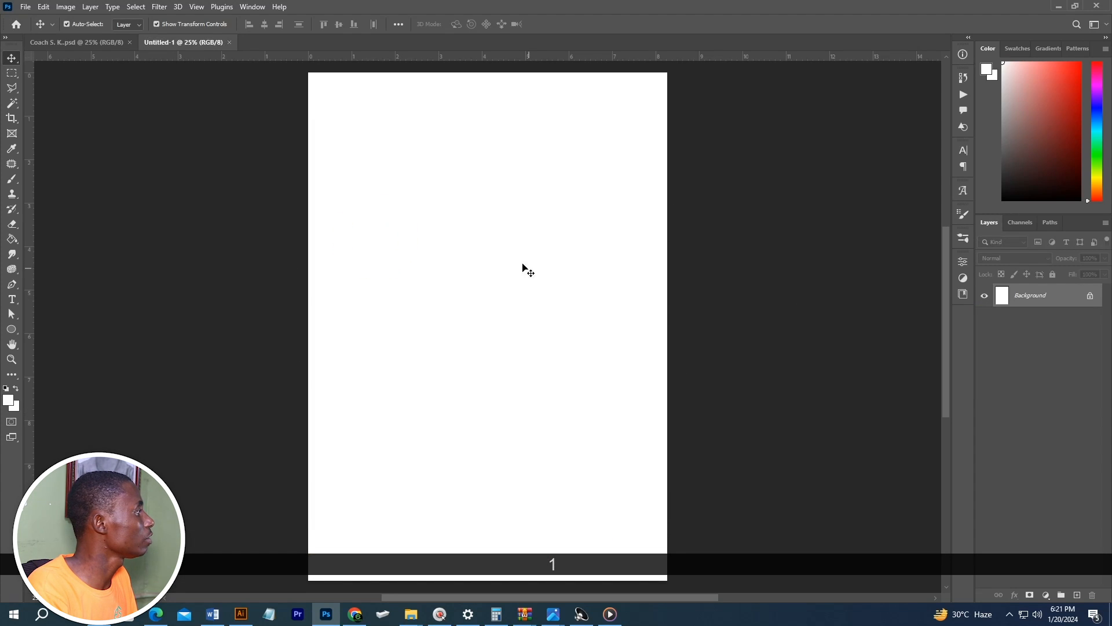
Step: In the Coach S. K. document, add a Solid Color fill layer in black (000000) directly above the Background layer
left_click(77, 42)
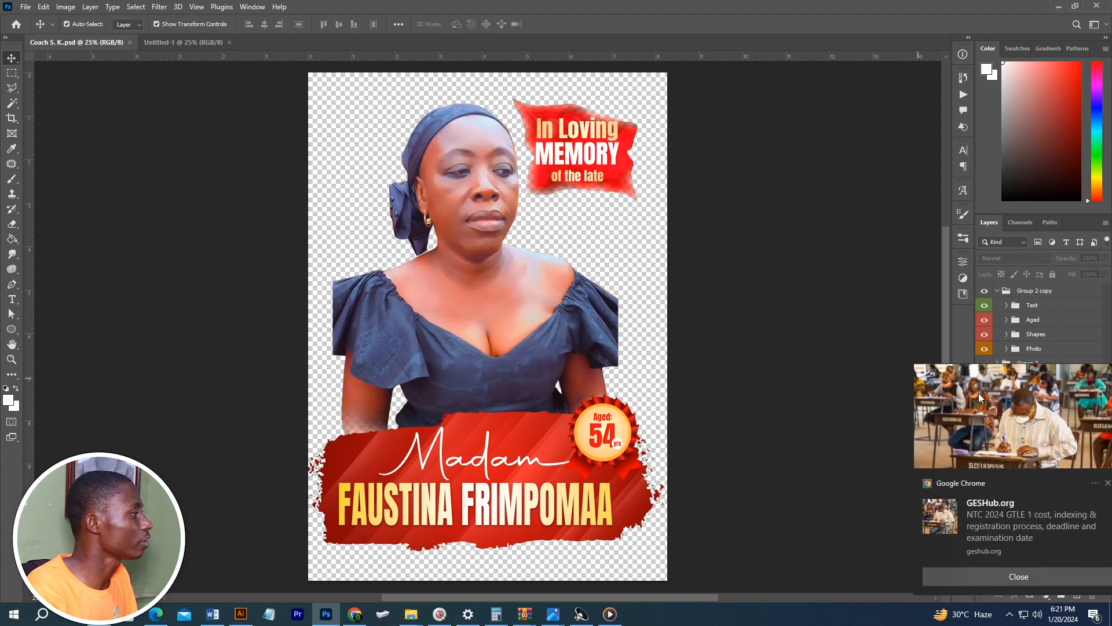
left_click(1004, 582)
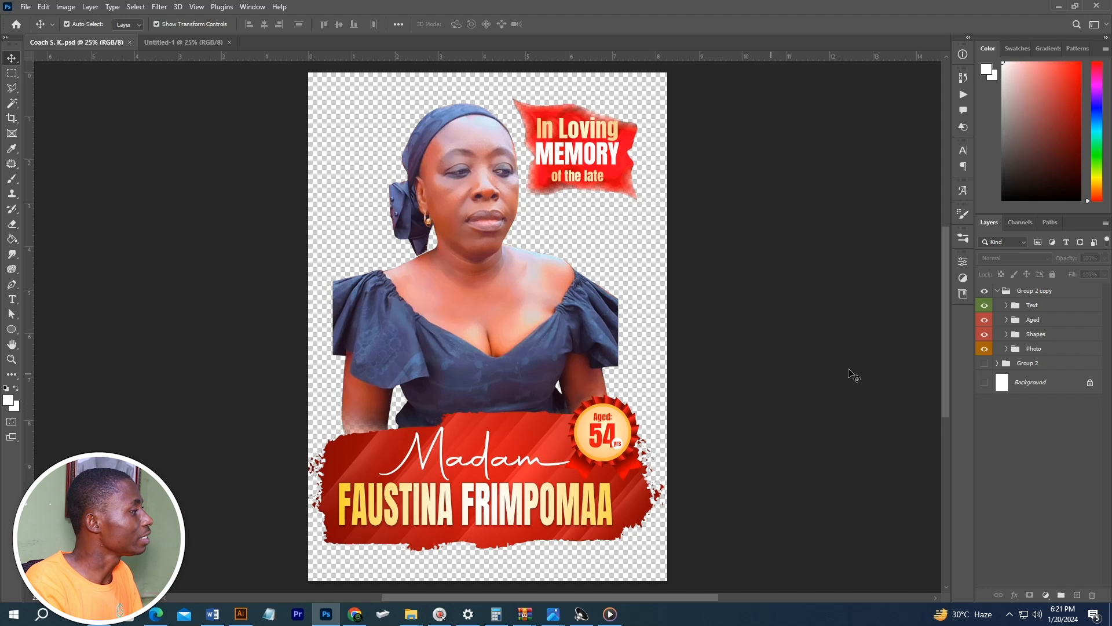
left_click(1037, 385)
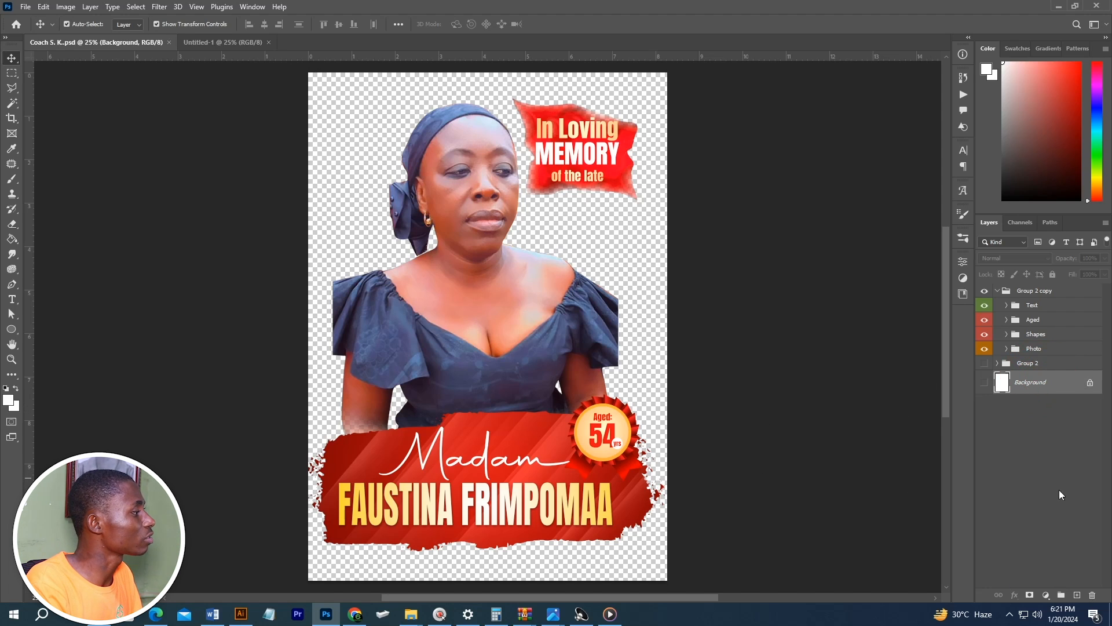
left_click(1046, 594)
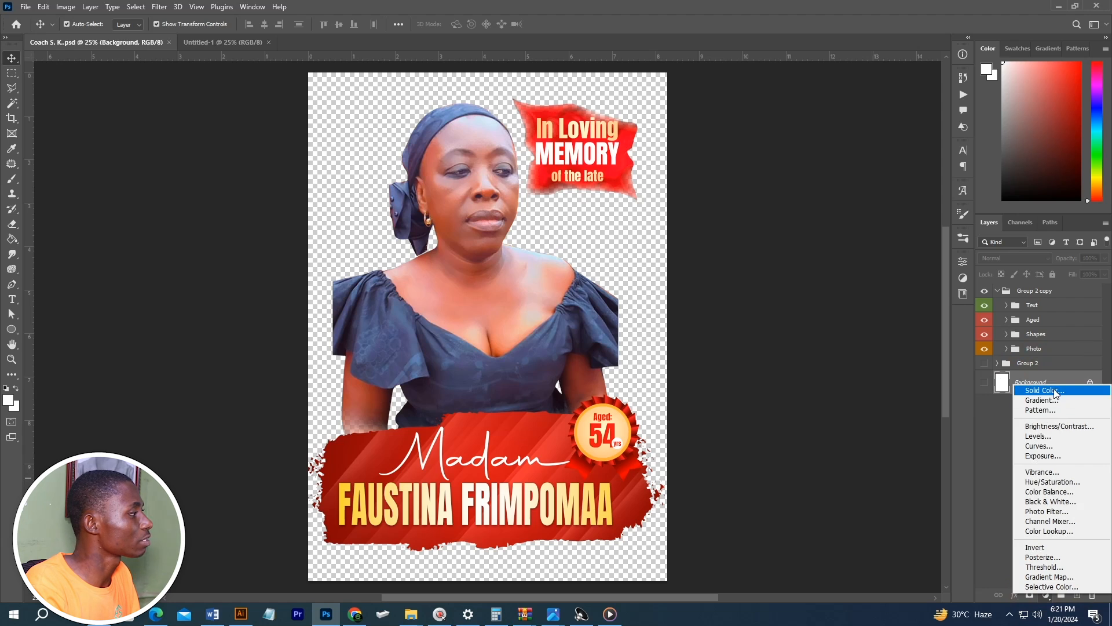
left_click(1055, 391)
type("000000")
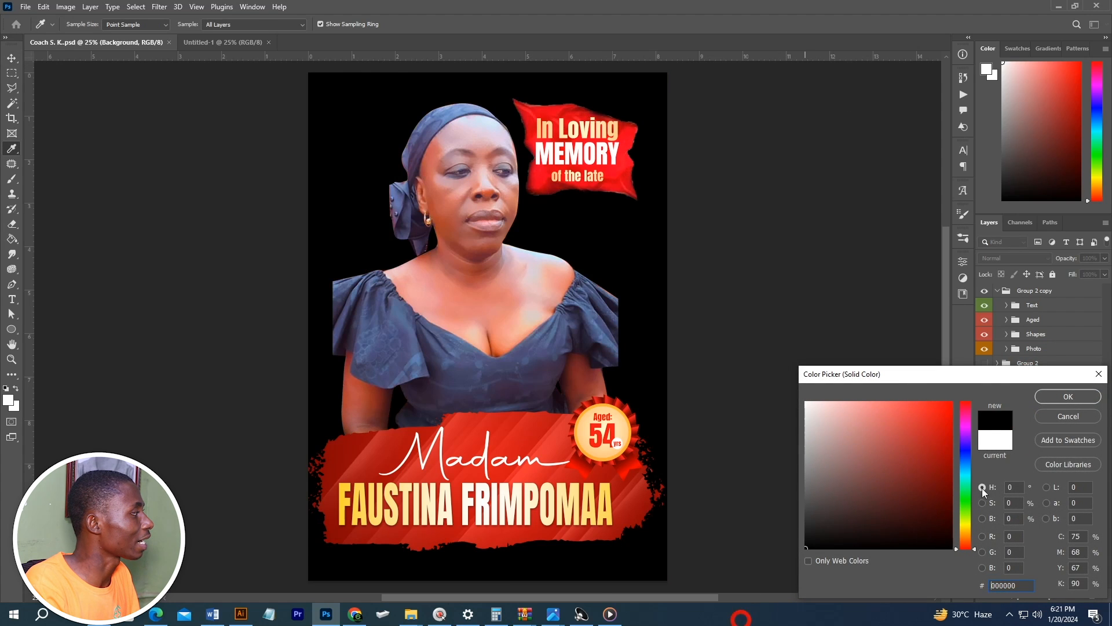
left_click(1082, 394)
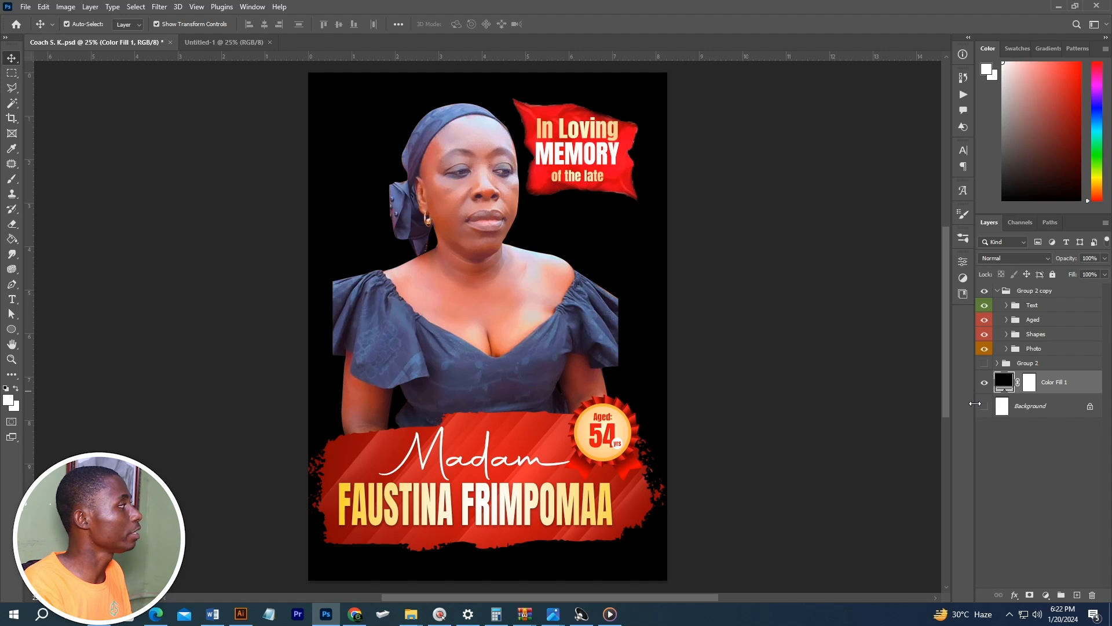
Step: In the Untitled-1 document, add a Solid Color fill layer in black (000000) and lock it
left_click(224, 41)
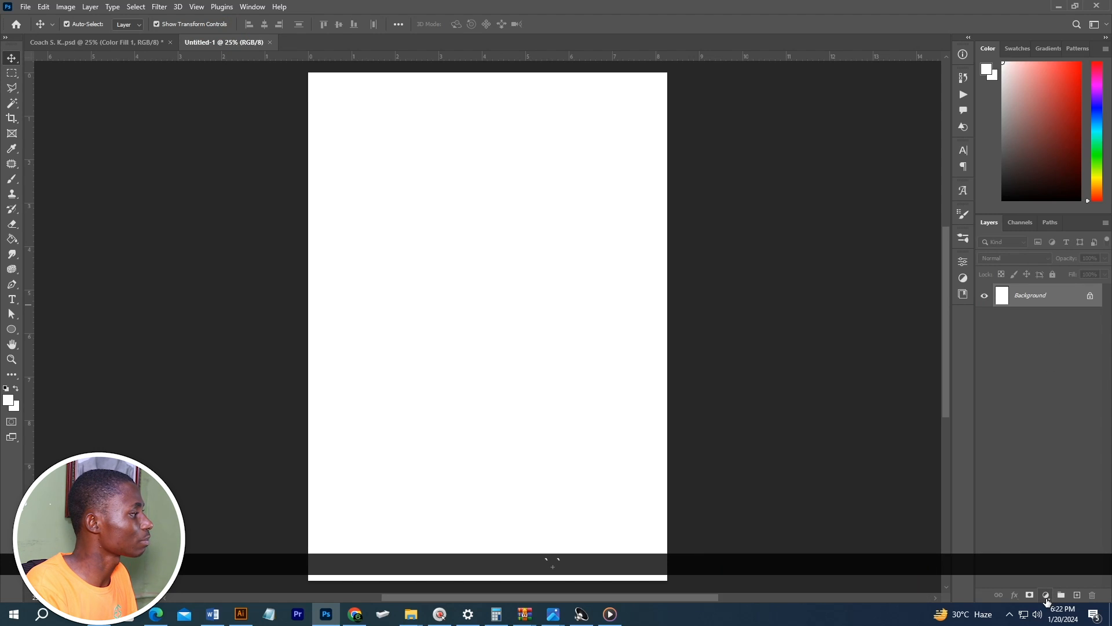
left_click(1046, 595)
left_click(1046, 598)
key("ctrl")
key("ctrl")
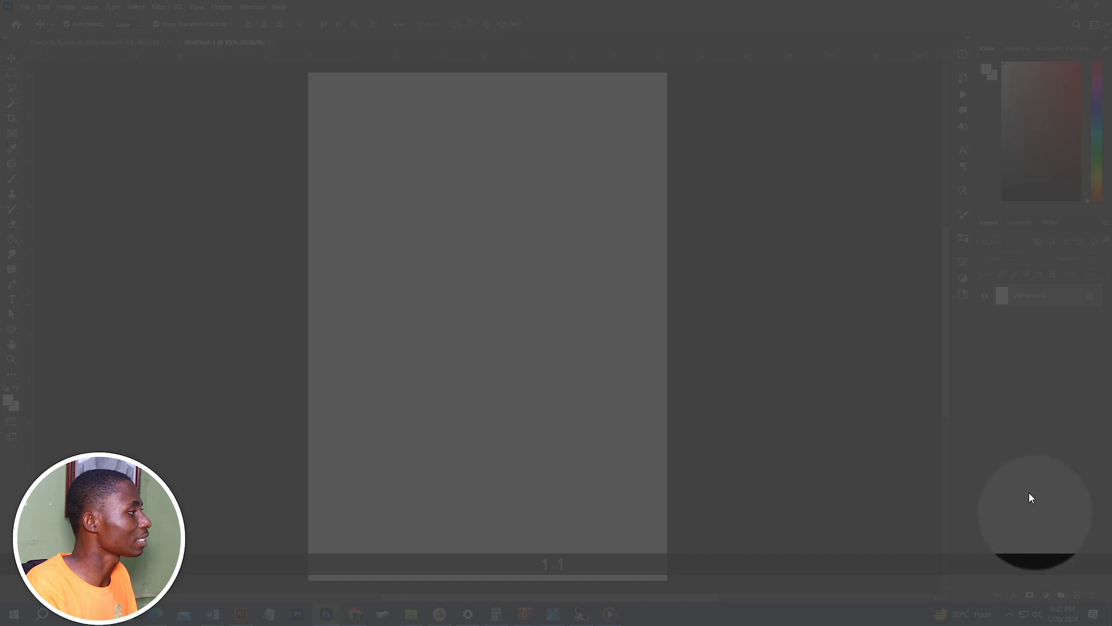
left_click(1046, 595)
key("ctrl")
key("ctrl")
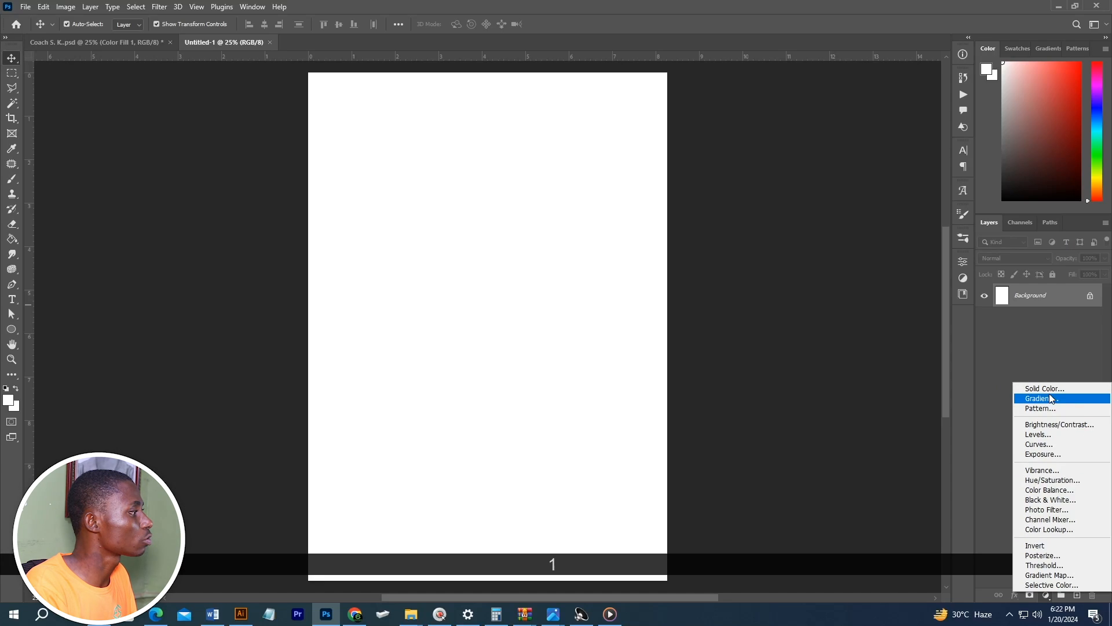
left_click(1049, 389)
left_click_drag(823, 521, 765, 585)
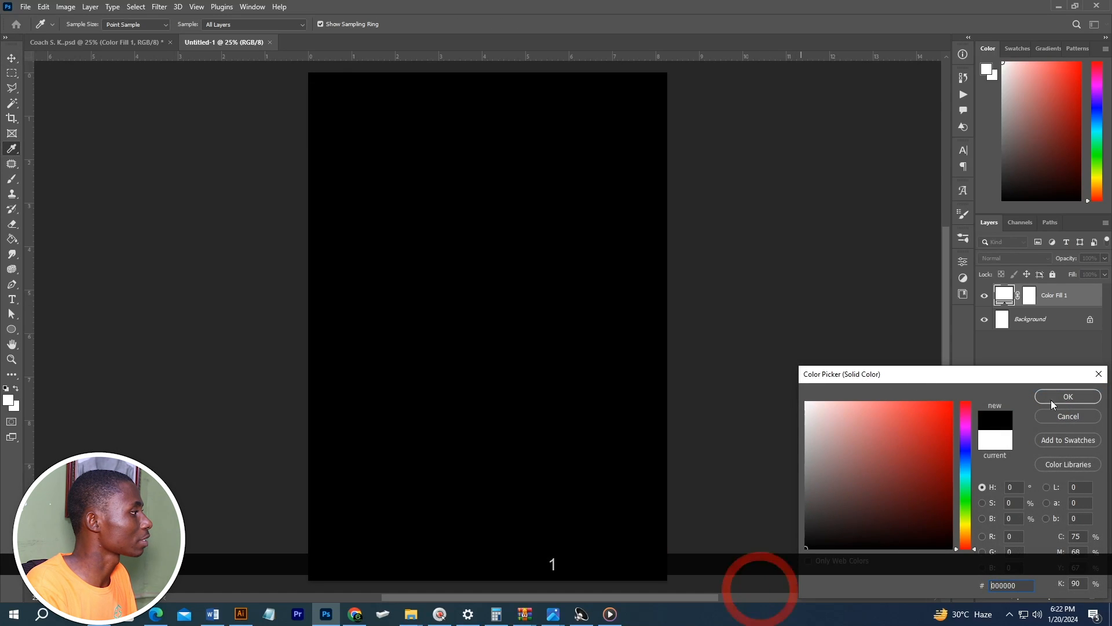
left_click(1068, 395)
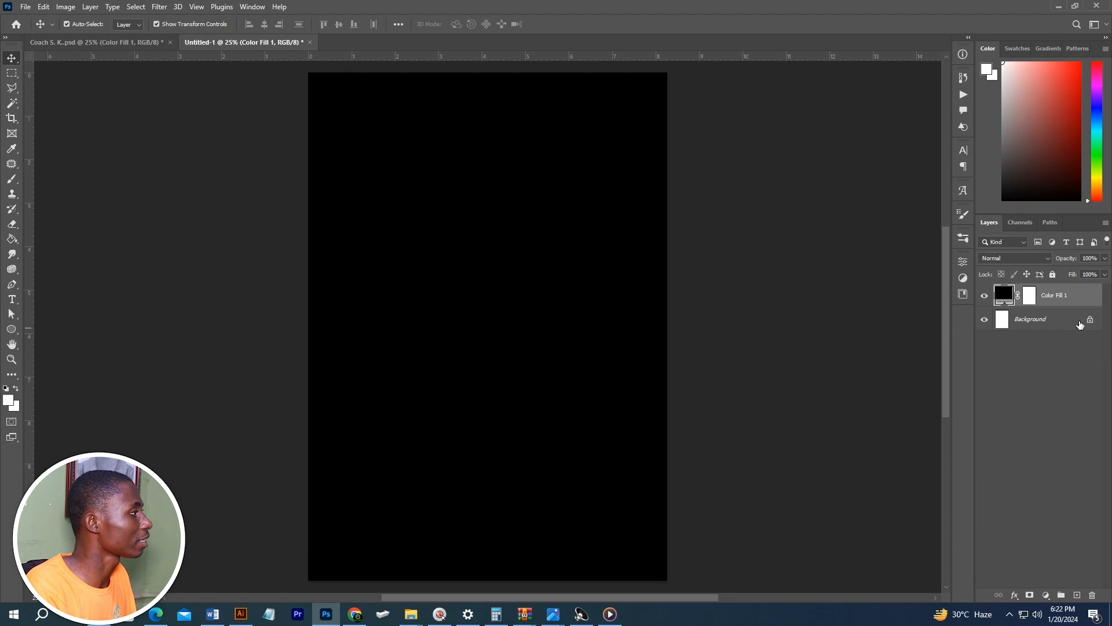
left_click(1052, 276)
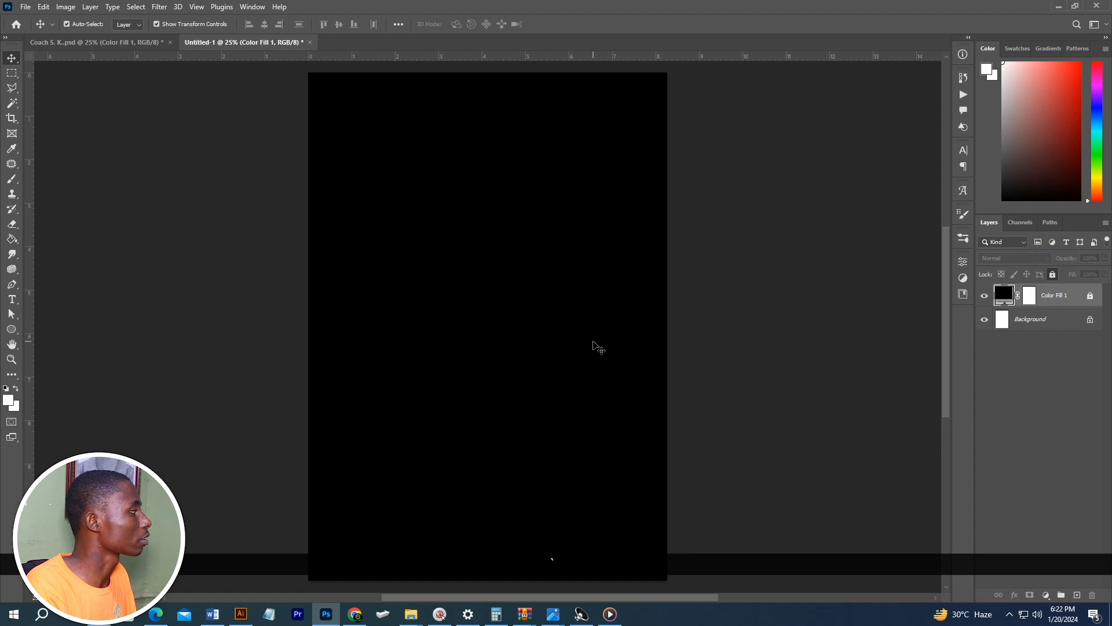
left_click(721, 272)
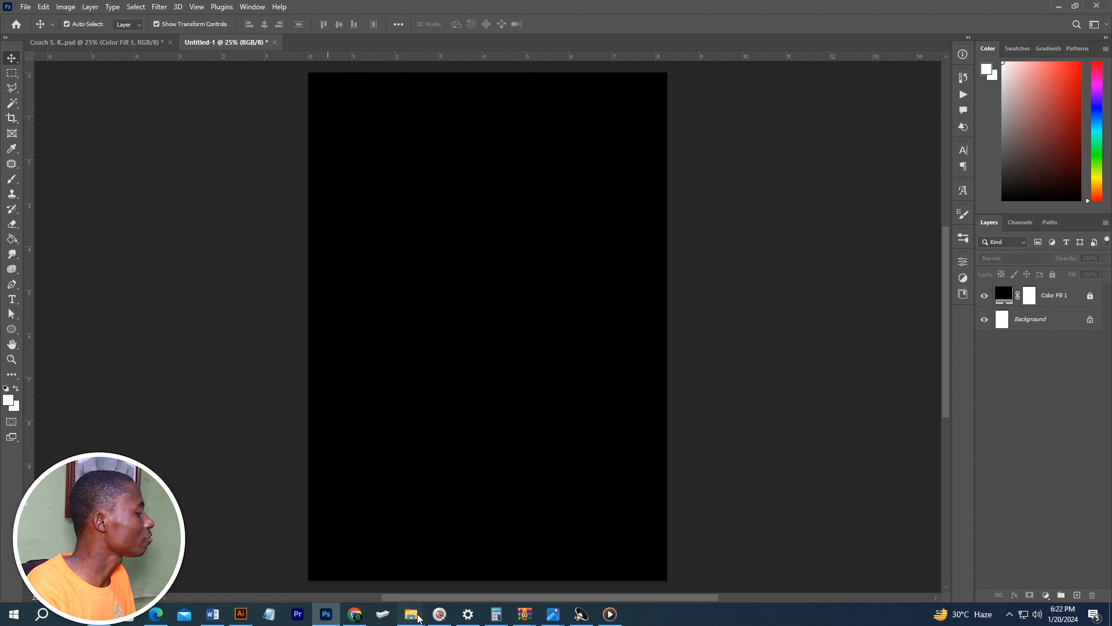
Step: Open the photo IMG-20240118-WA0004 from the Bluetooth folder in File Explorer as a separate document in Photoshop
mouse_move(411, 614)
left_click(439, 568)
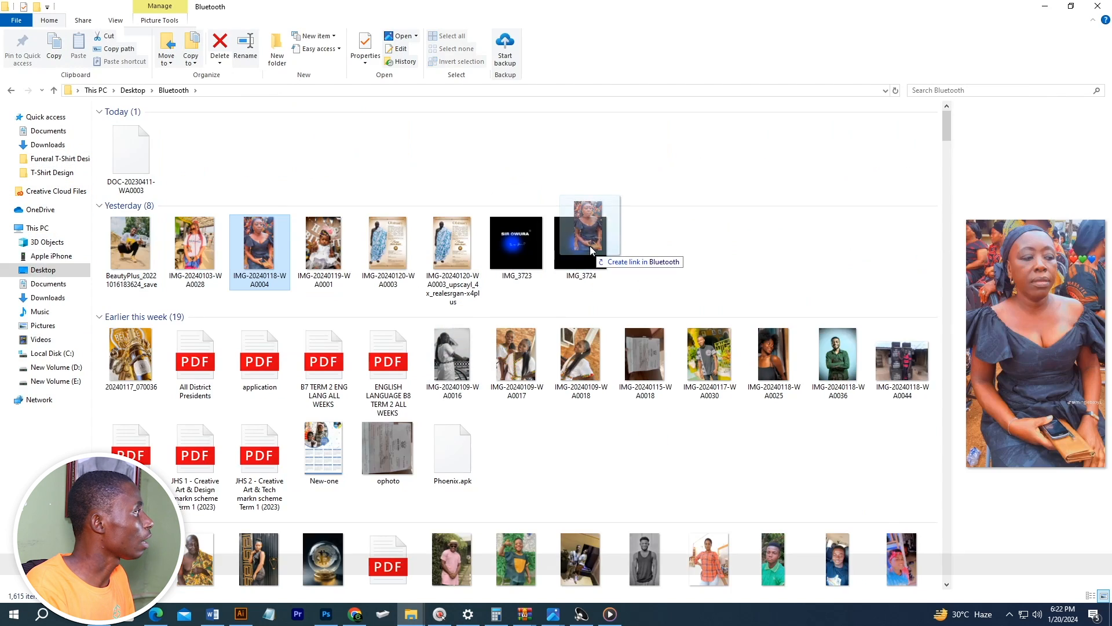
key("alt+Tab")
left_click_drag(589, 245, 568, 58)
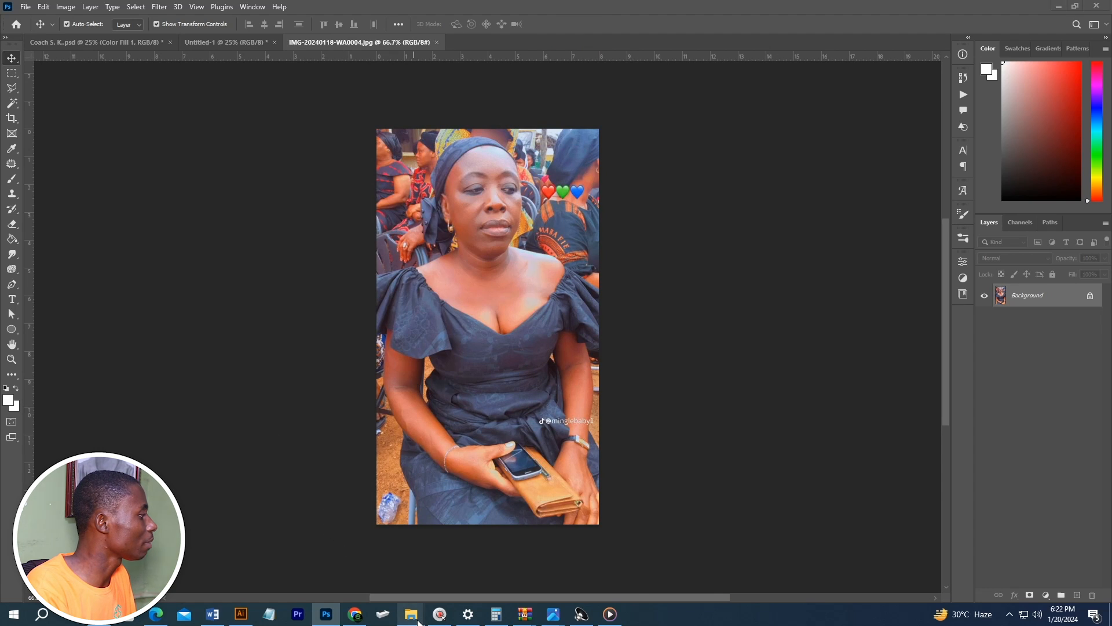
Step: Place the portrait cutout Layer 3 from the Funeral T-Shirt Design folder into the Untitled-1 document at 100% size
mouse_move(418, 620)
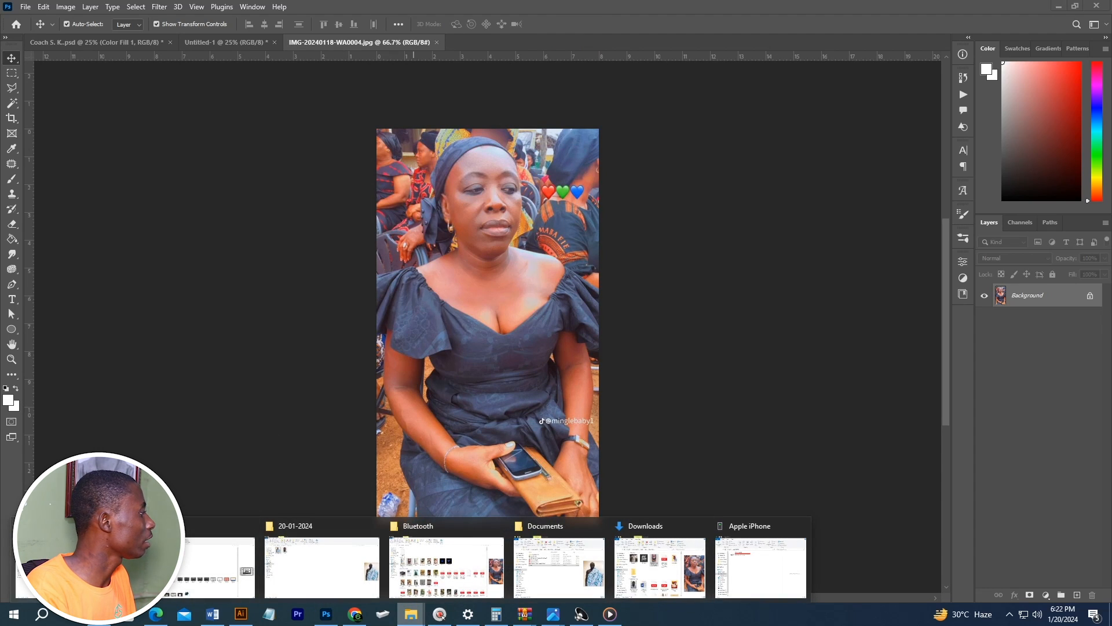
left_click(76, 565)
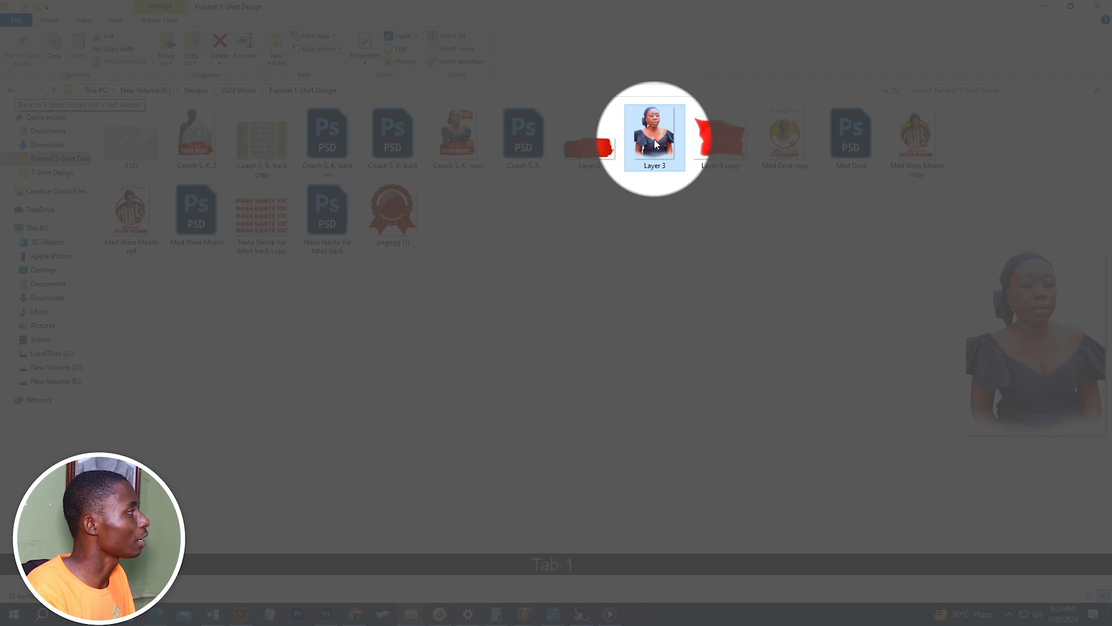
left_click(654, 139)
left_click_drag(654, 139, 473, 273)
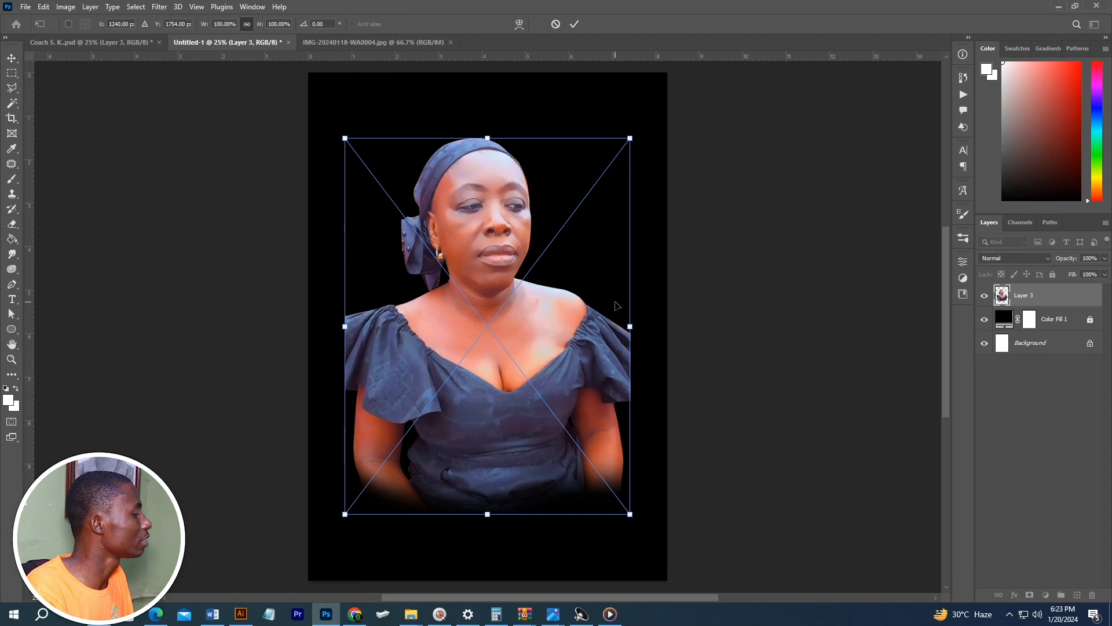
left_click_drag(649, 122, 553, 237)
key("ctrl+z")
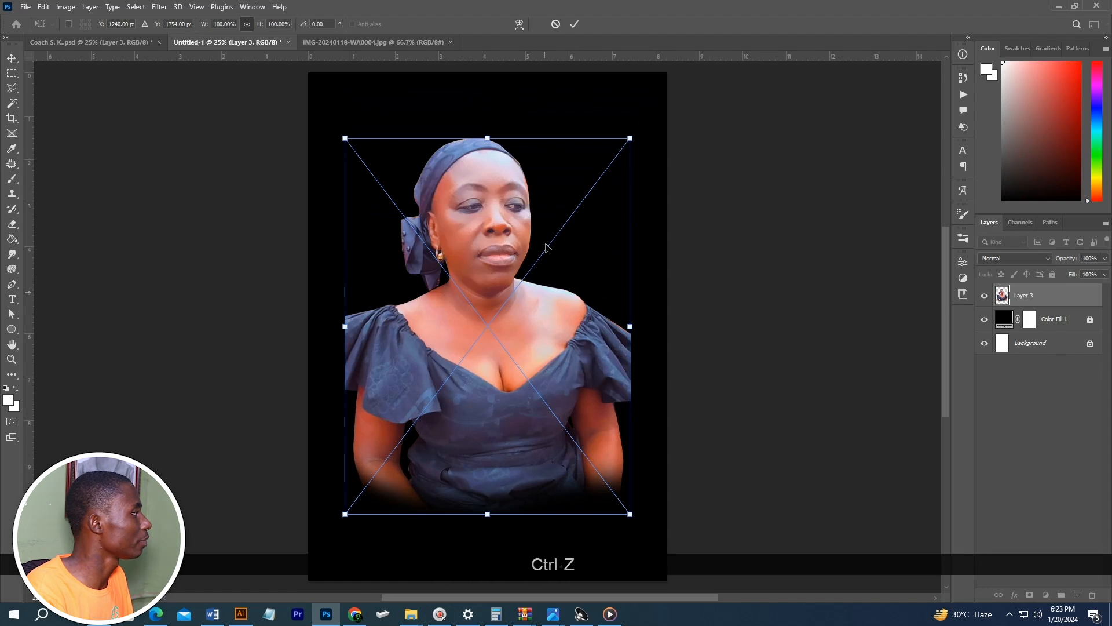
double_click(521, 164)
left_click(821, 249)
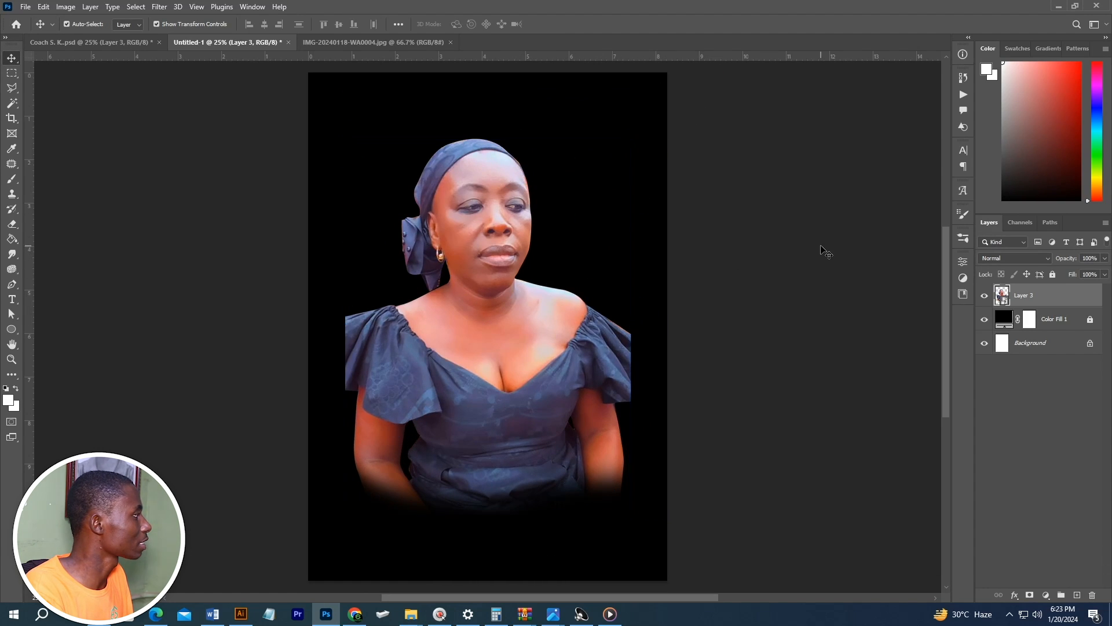
left_click(521, 297)
left_click(1036, 295)
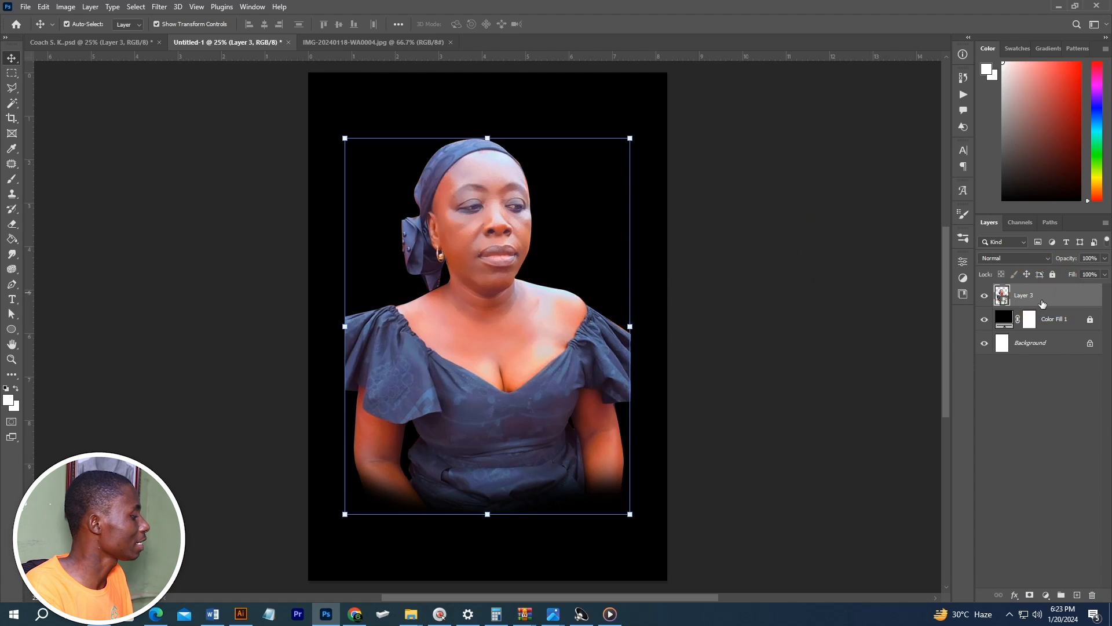
key("ctrl+t")
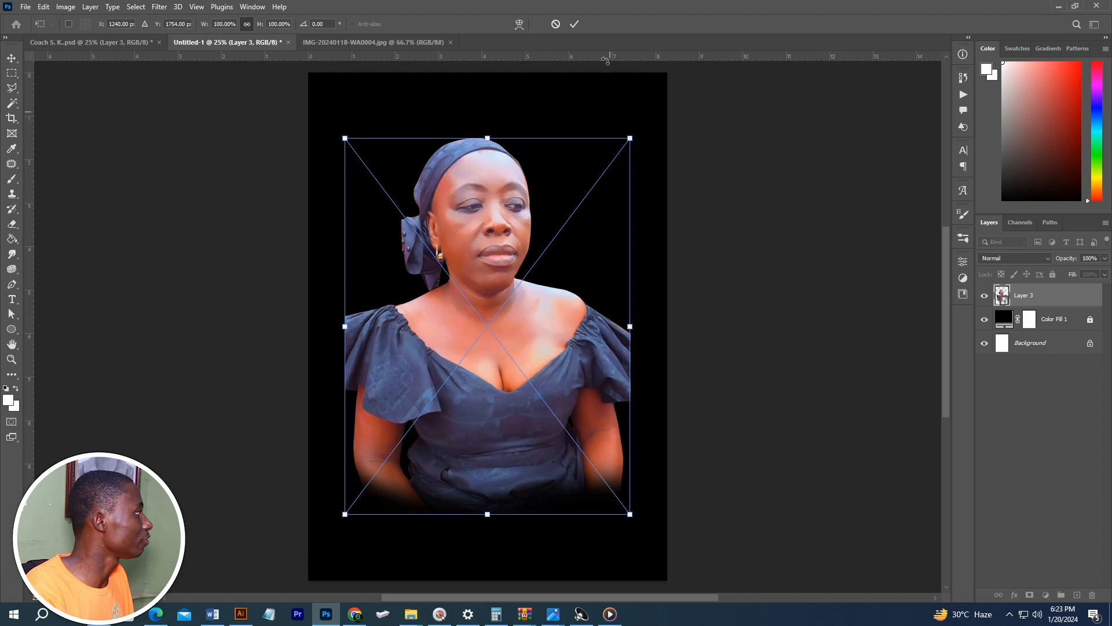
left_click(573, 25)
left_click(782, 258)
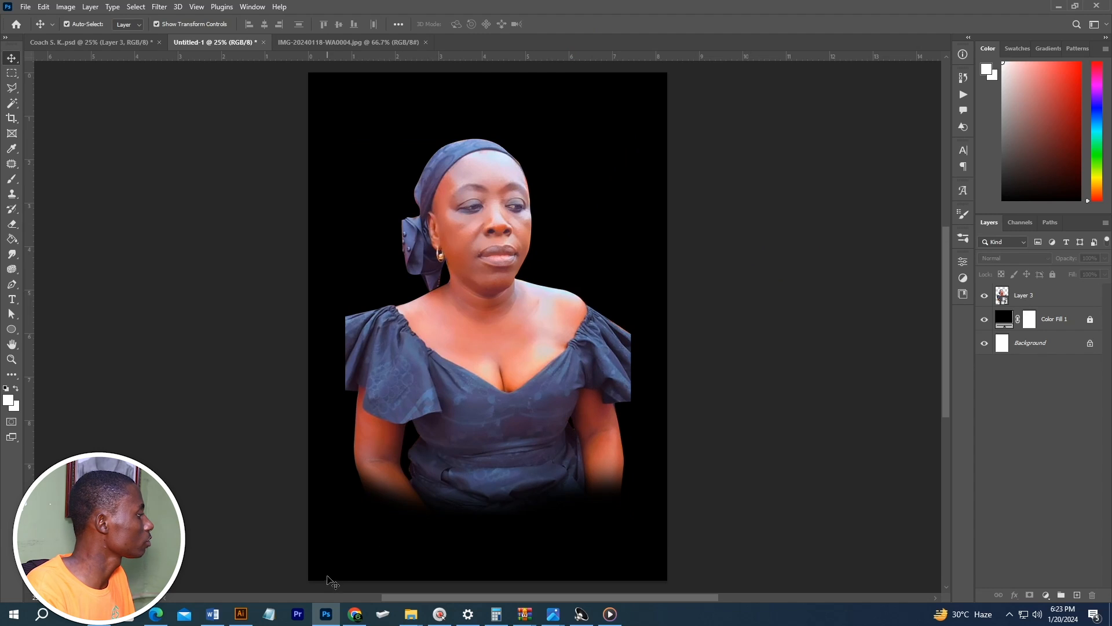
Step: Place the red brush shape Layer 2 from the Funeral T-Shirt Design folder over the portrait's lower edge, scaled to 94.96%
key("alt+Tab")
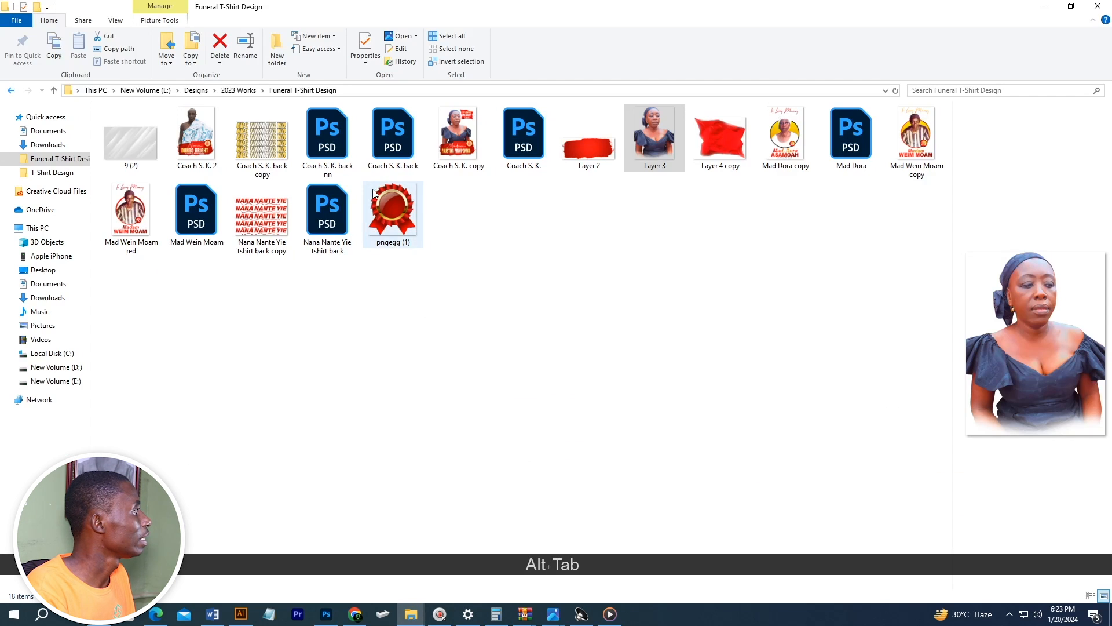
left_click(600, 146)
key("alt+Tab")
mouse_move(576, 434)
left_mouse_down()
mouse_move(582, 340)
mouse_move(578, 398)
left_mouse_up()
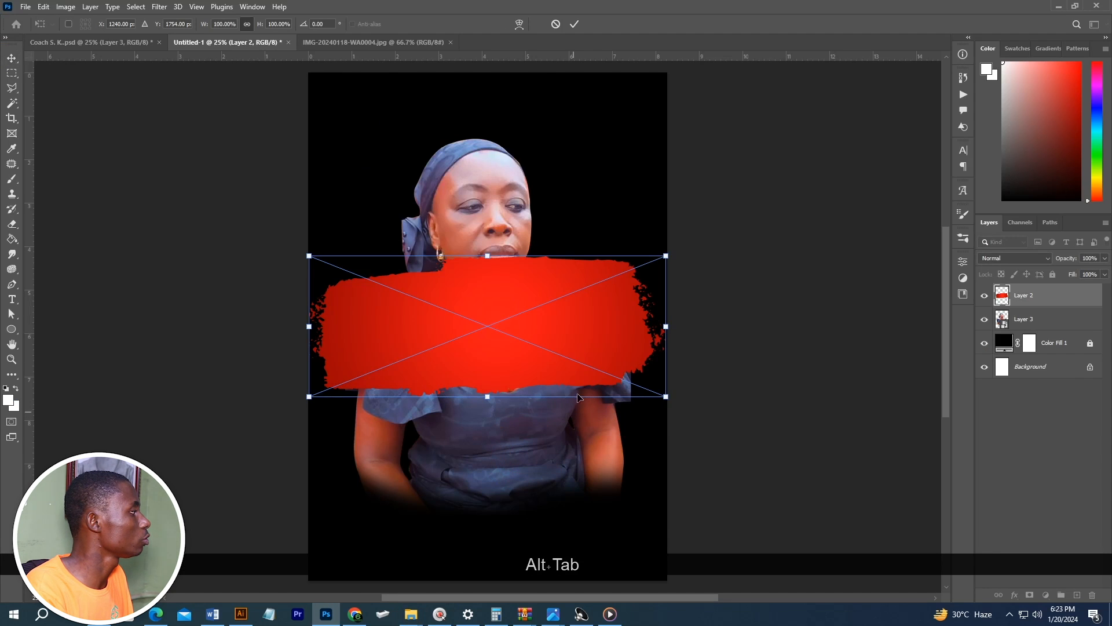
mouse_move(557, 347)
left_mouse_down()
mouse_move(551, 504)
mouse_move(551, 478)
left_mouse_up()
left_click_drag(664, 421, 639, 430)
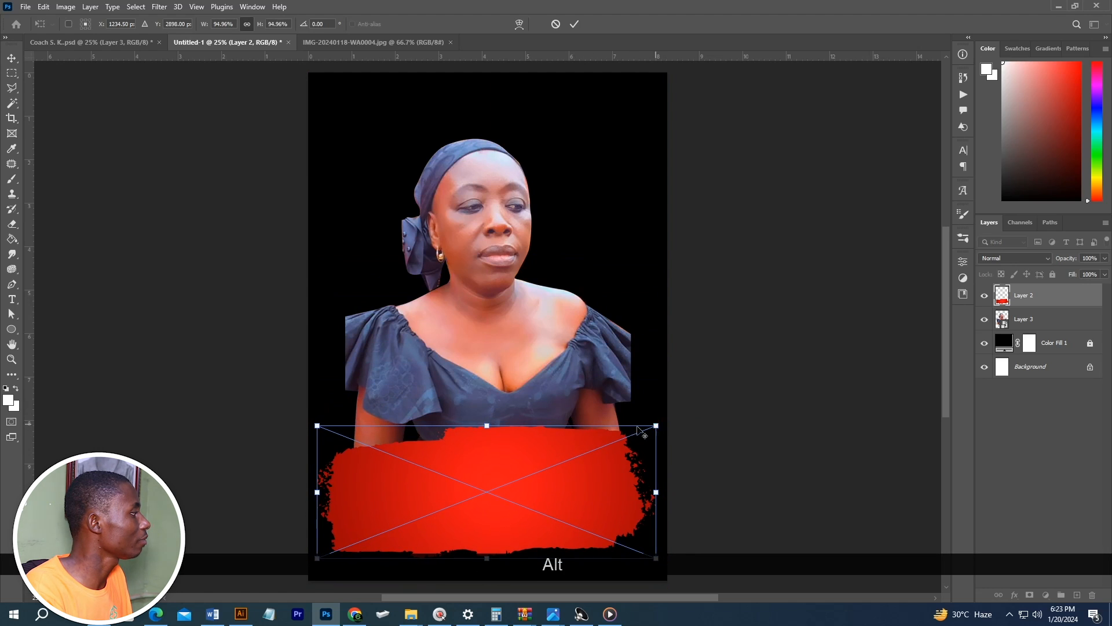
key("Return")
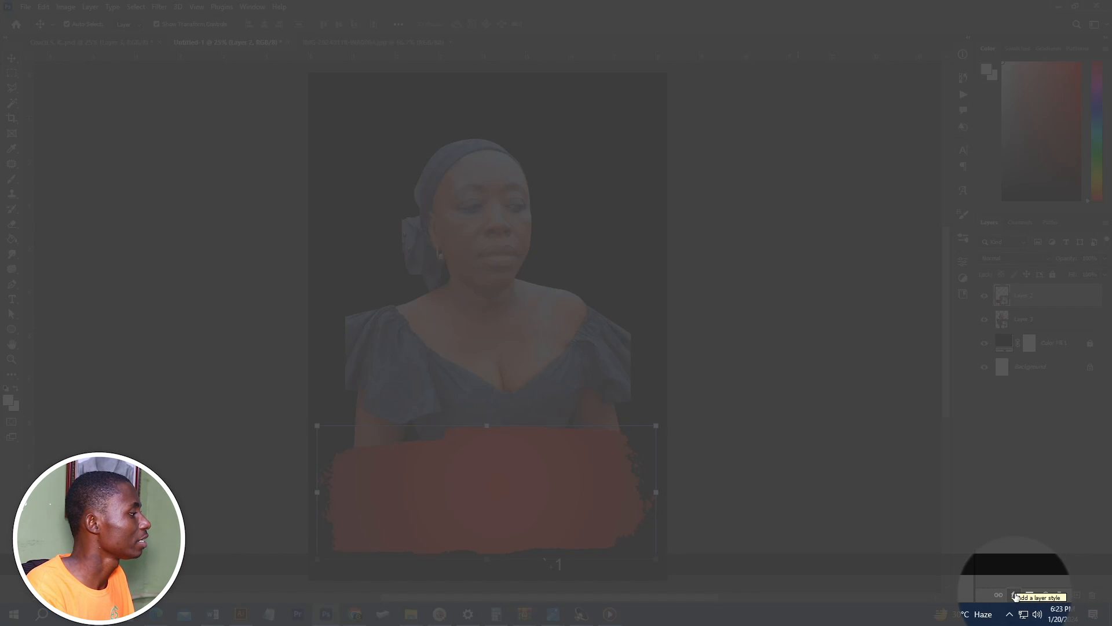
Step: Add a Gradient Overlay to the red brush shape using the dark red to bright red gradient preset
left_click(1014, 595)
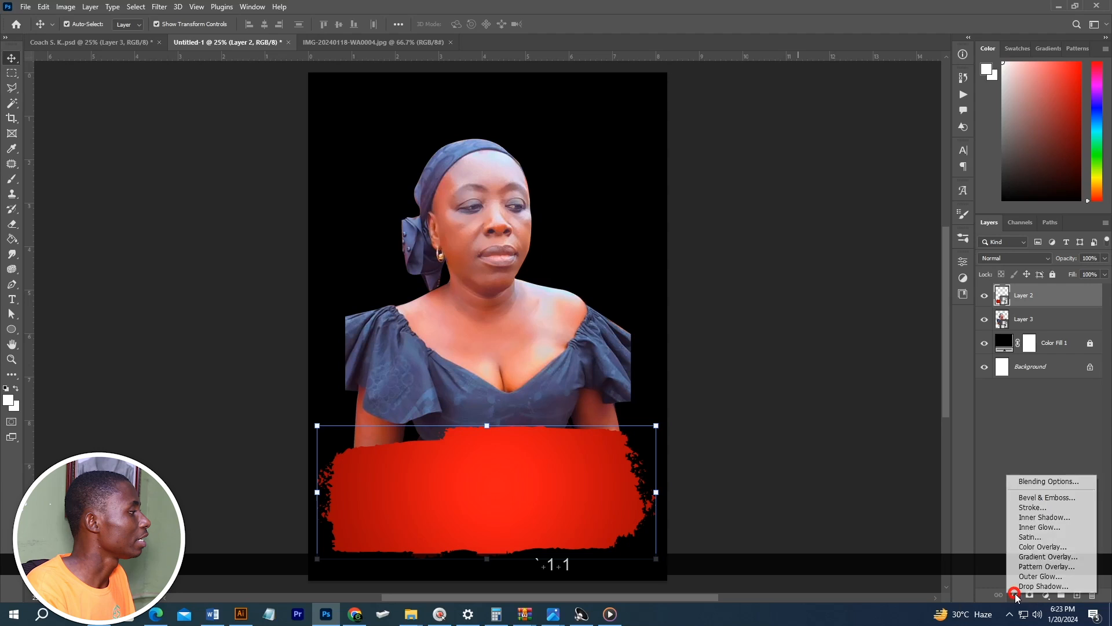
left_click(1048, 556)
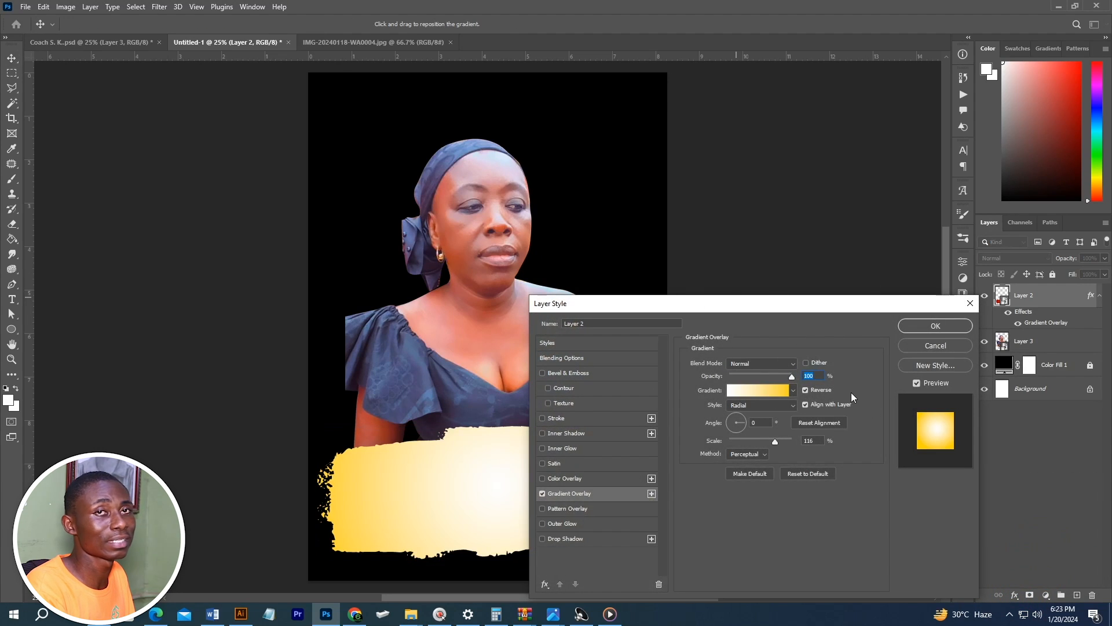
left_click(773, 390)
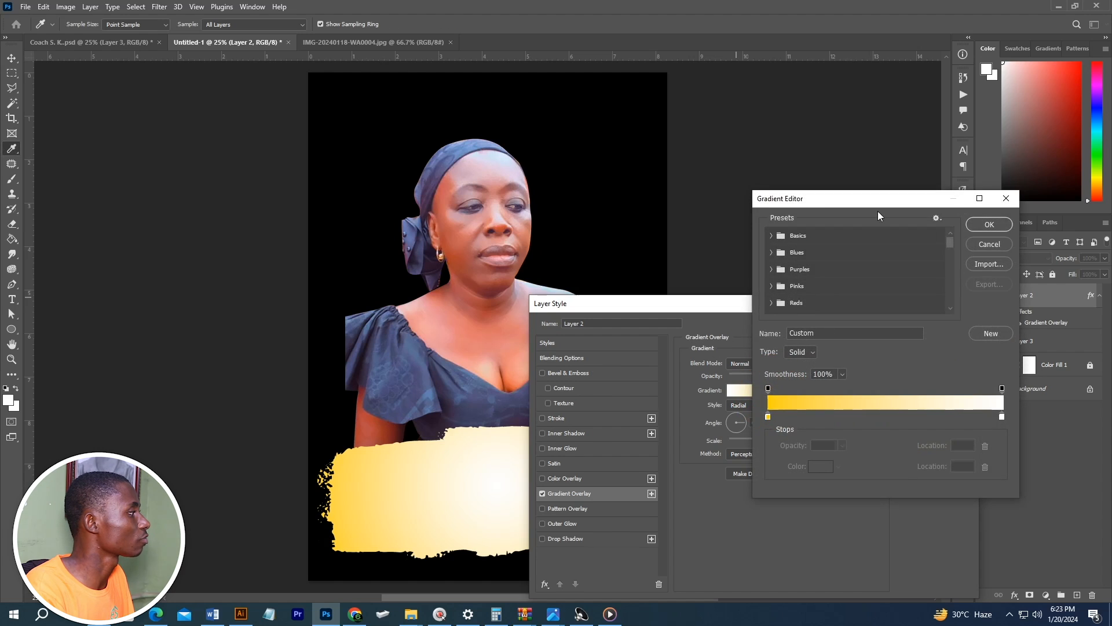
left_click_drag(950, 242, 947, 307)
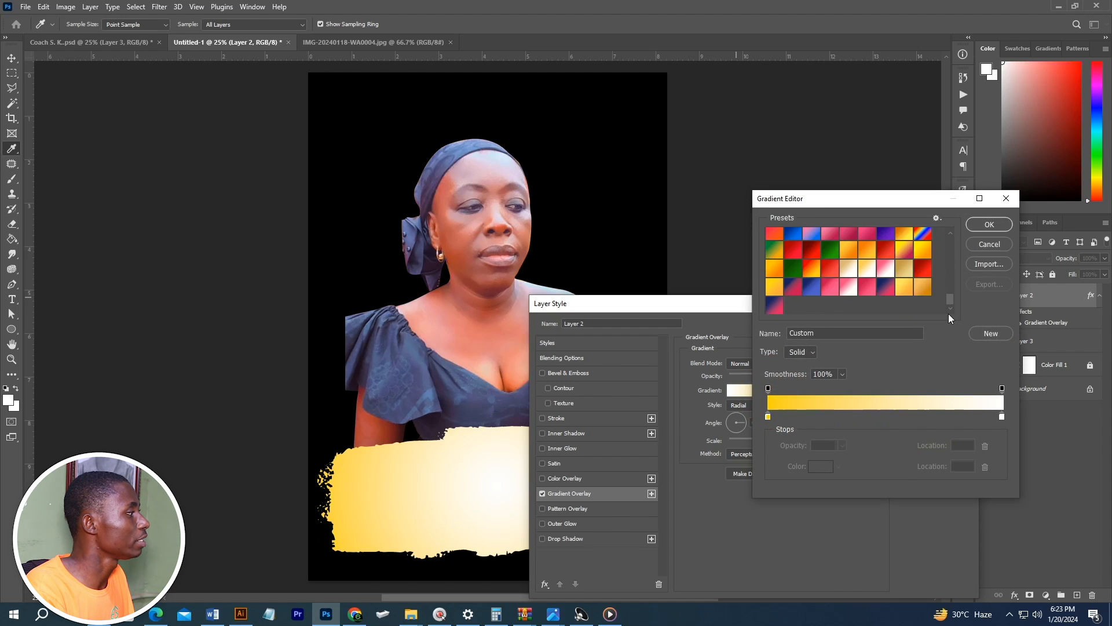
left_click(812, 250)
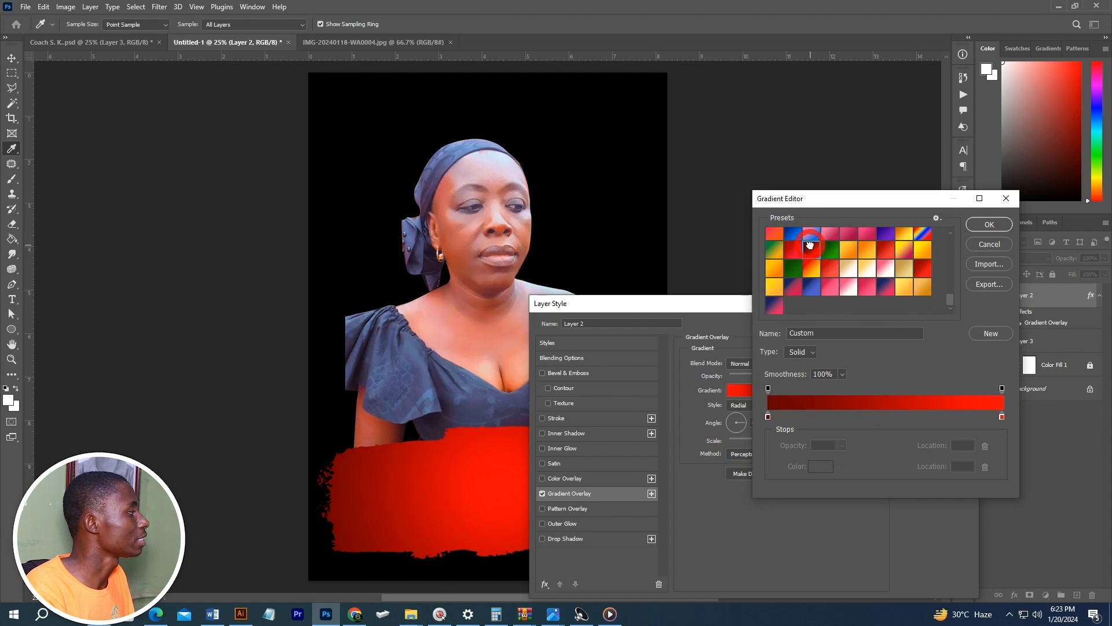
Step: Check the dark color stop of the brush shape's gradient and keep it at 630000
double_click(769, 417)
key("ctrl")
key("ctrl")
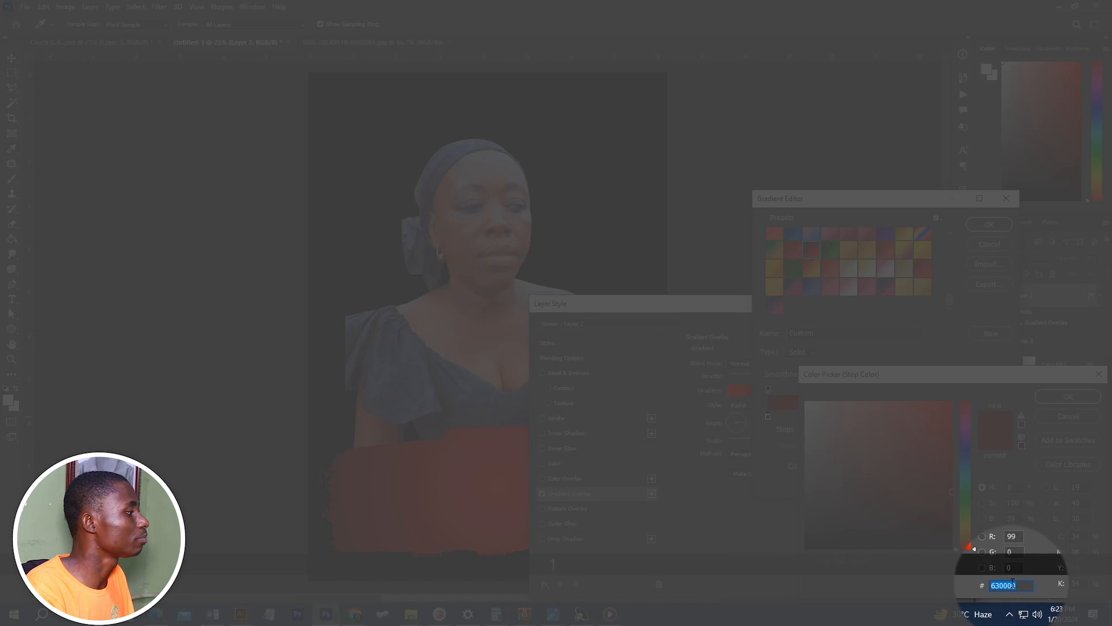
key("1")
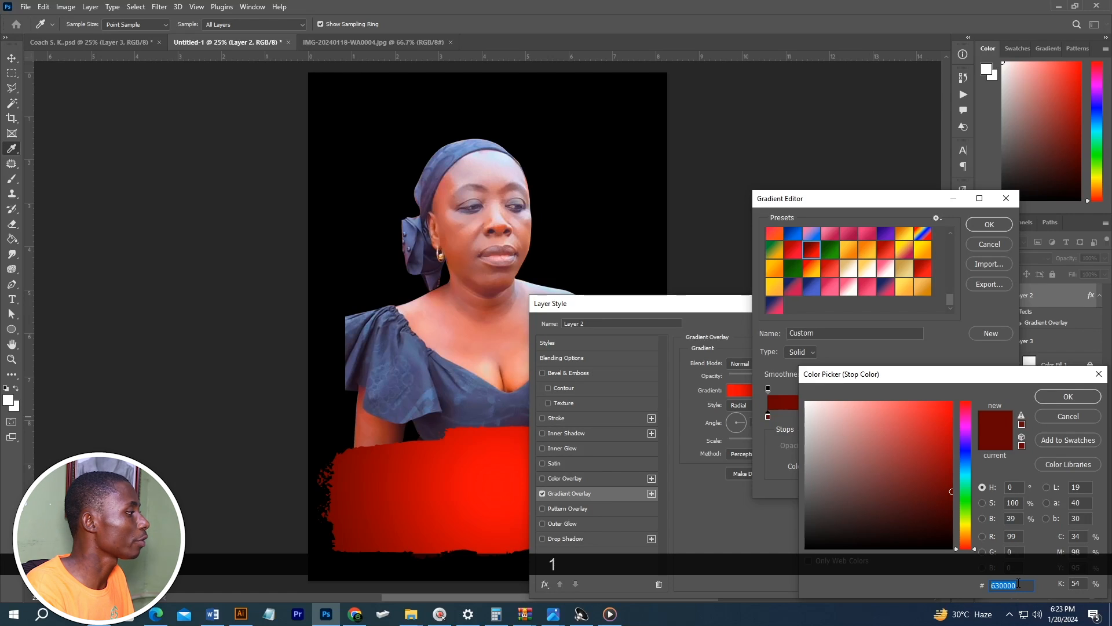
key("1")
key("1")
key("grave")
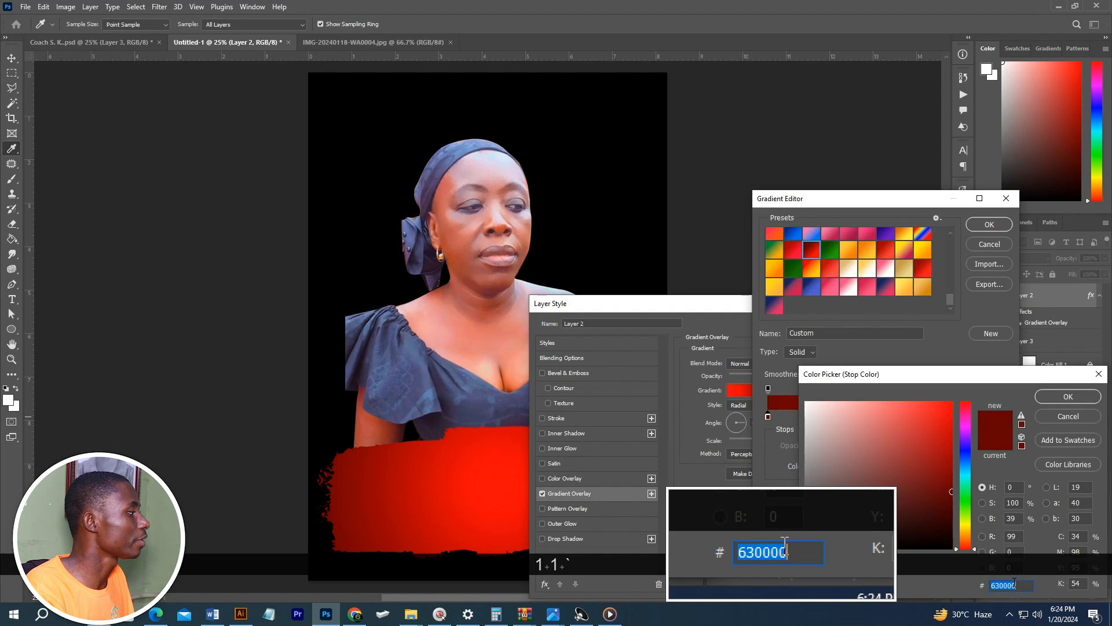
key("grave")
left_click(1081, 396)
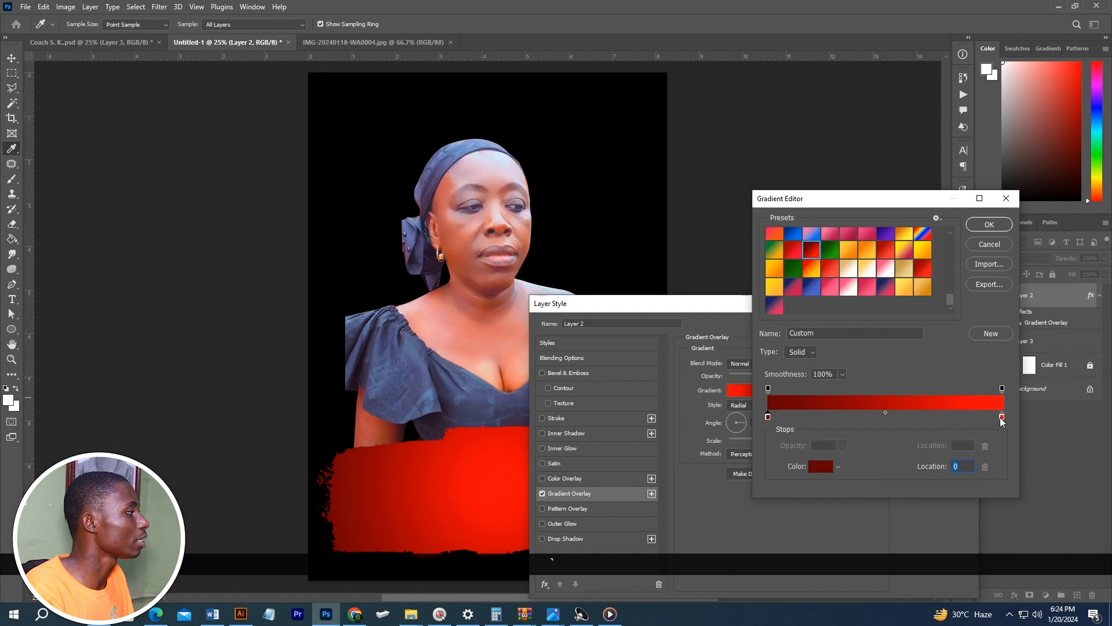
Step: Keep the gradient's bright stop at ff0808 and apply the reversed radial Gradient Overlay at 116% scale to the brush shape
double_click(1002, 416)
key("grave")
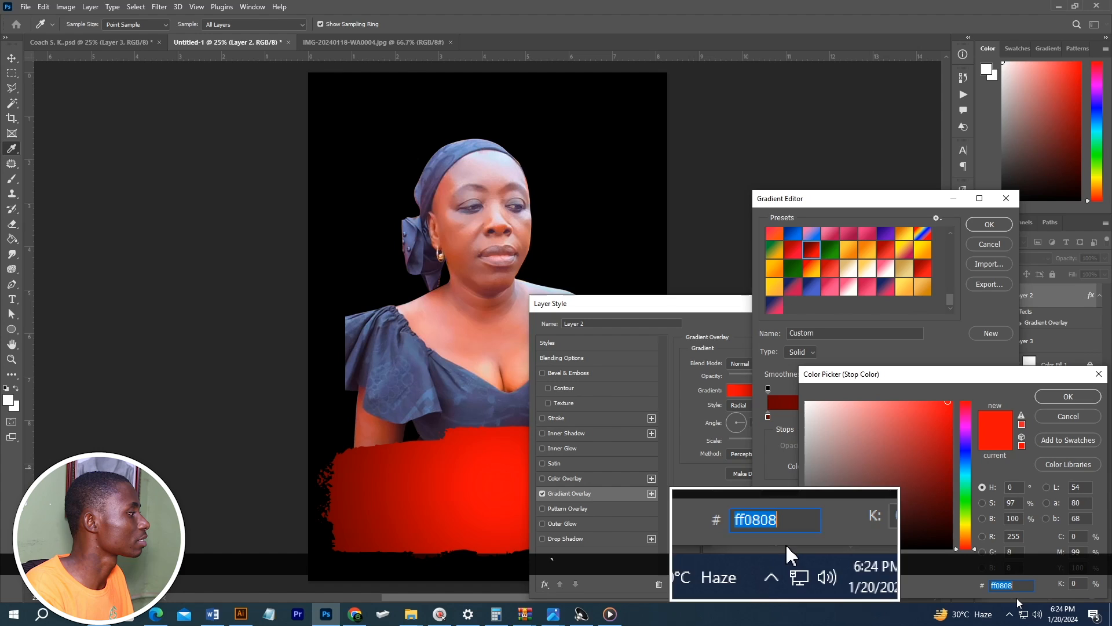
left_click(1068, 396)
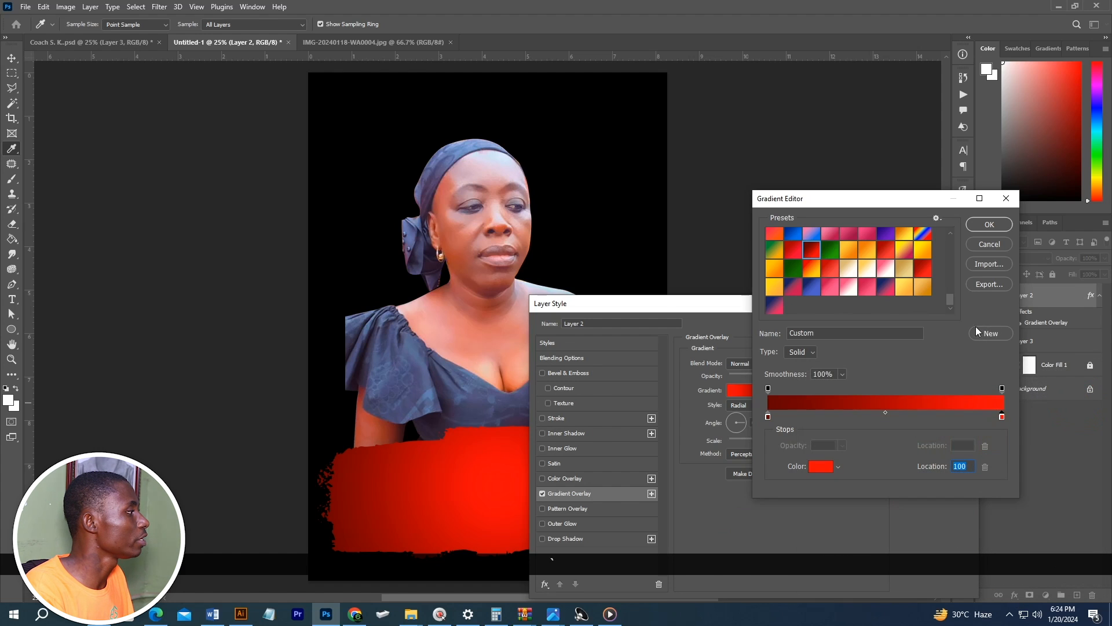
left_click(989, 225)
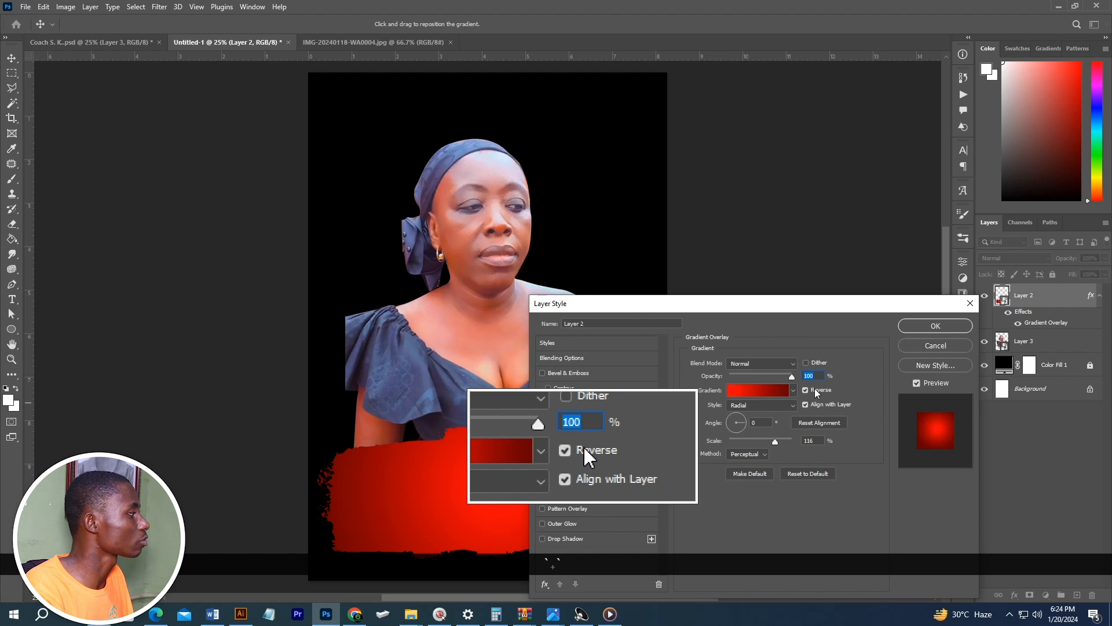
left_click(922, 328)
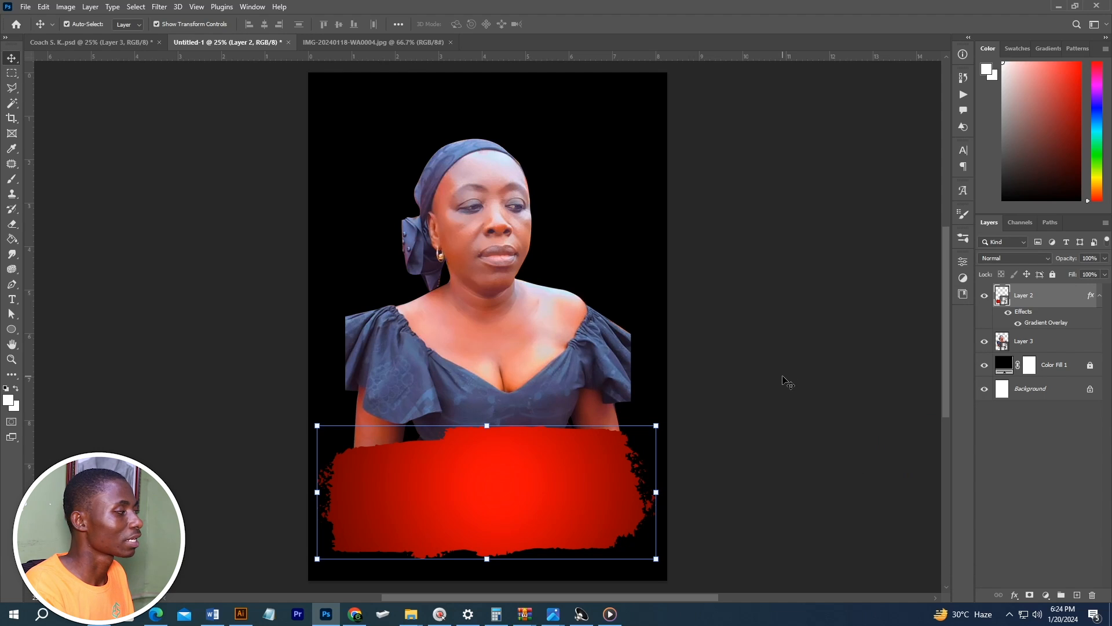
Step: Undo and restore the brush shape's Gradient Overlay to compare the banner with and without it
key("ctrl+z")
key("ctrl+z")
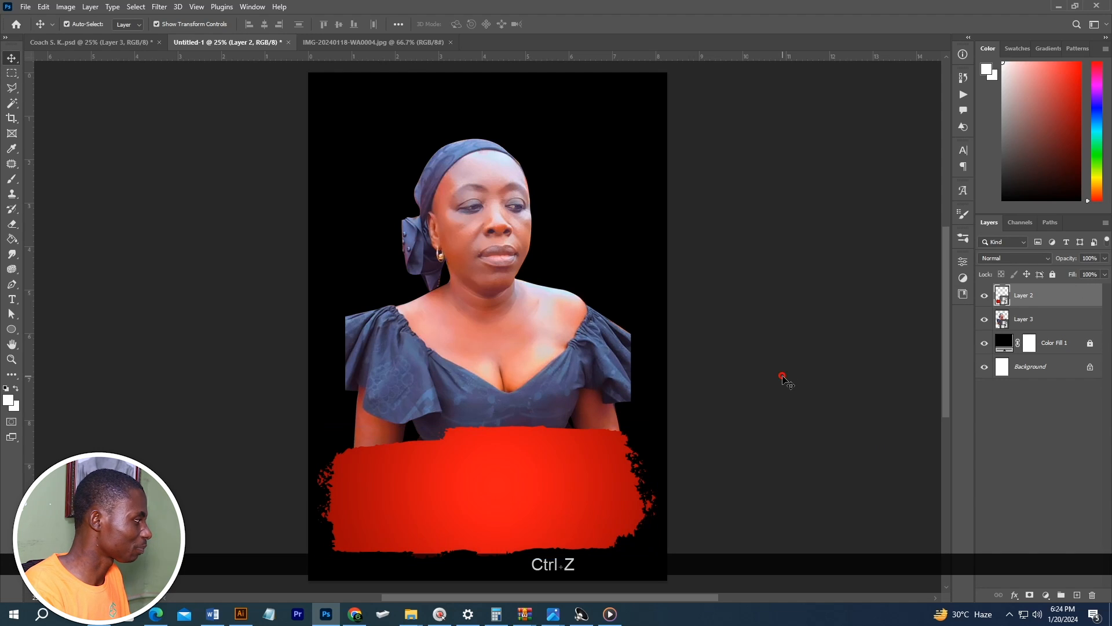
key("ctrl+shift+z")
key("ctrl+shift+z")
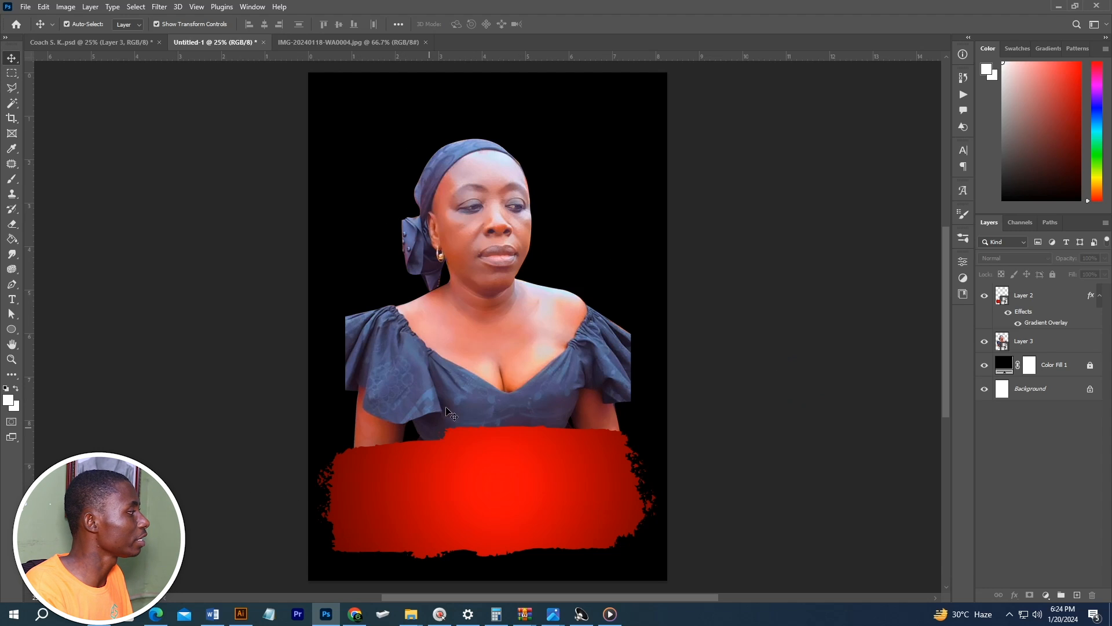
Step: Bring the "Madam" title and the full-name text from Coach S. K..psd into Untitled-1, positioned on the red banner
left_click(90, 42)
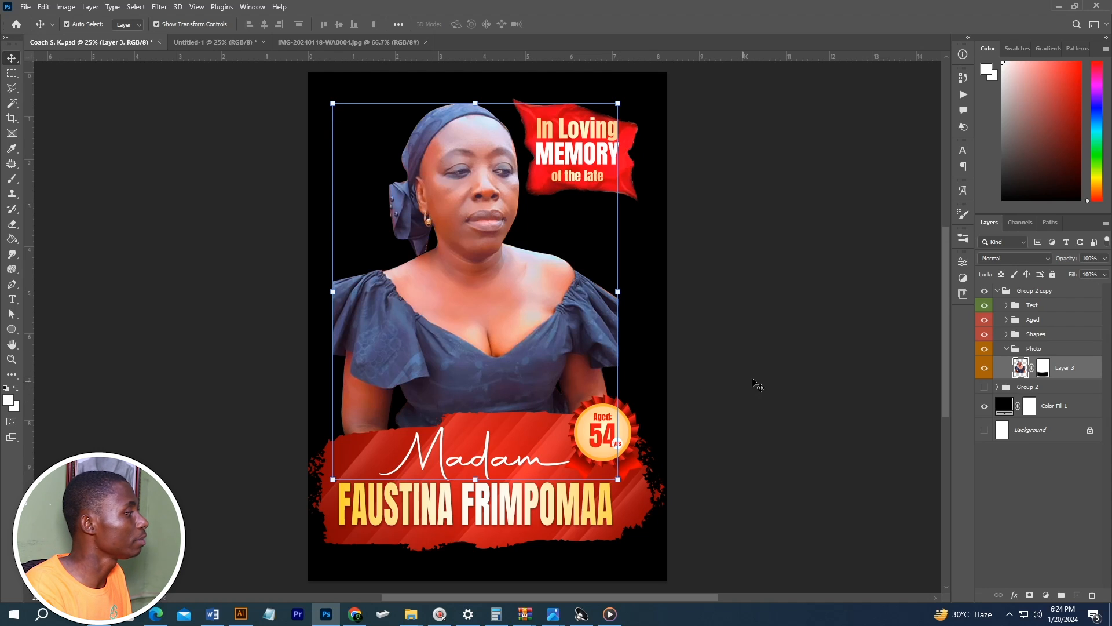
key("ctrl+Tab")
left_click(515, 474)
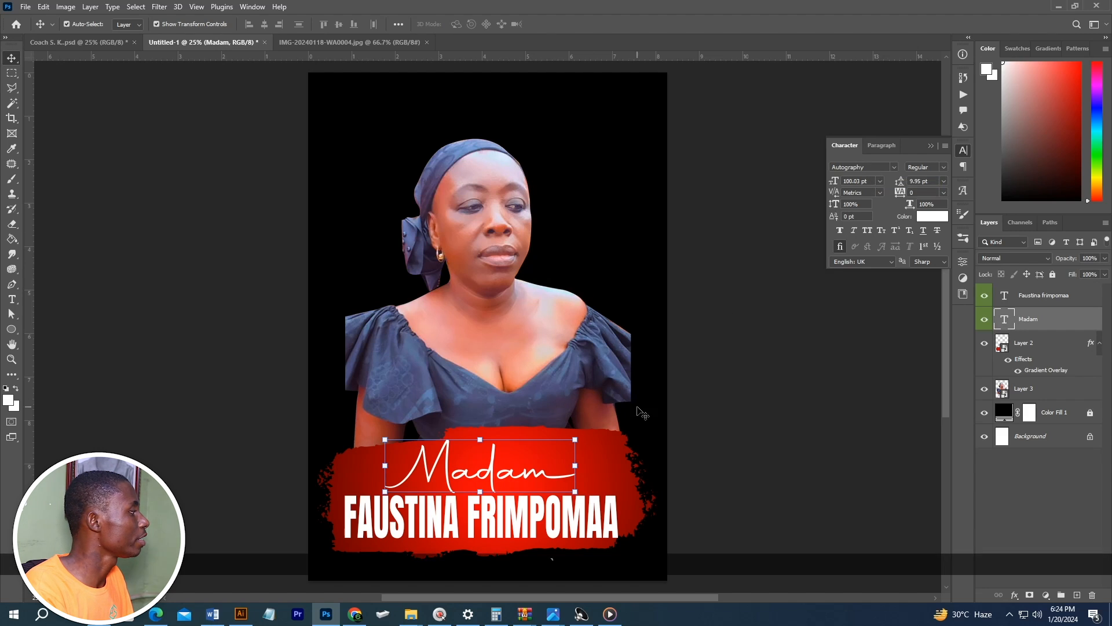
key("alt+bracketright")
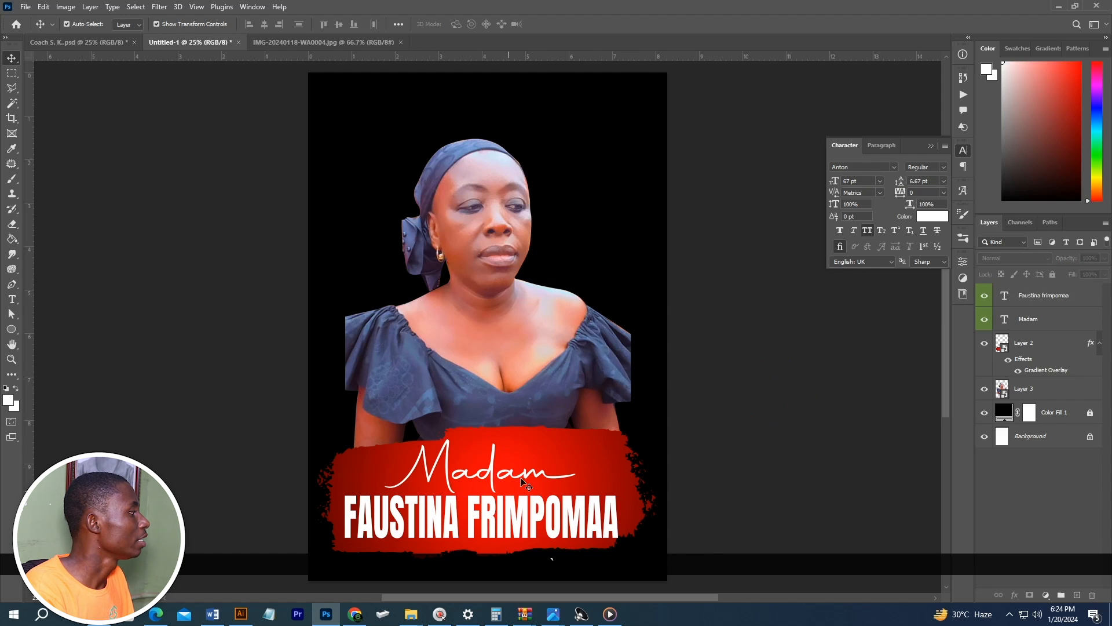
key("alt+bracketleft")
key("alt+bracketright")
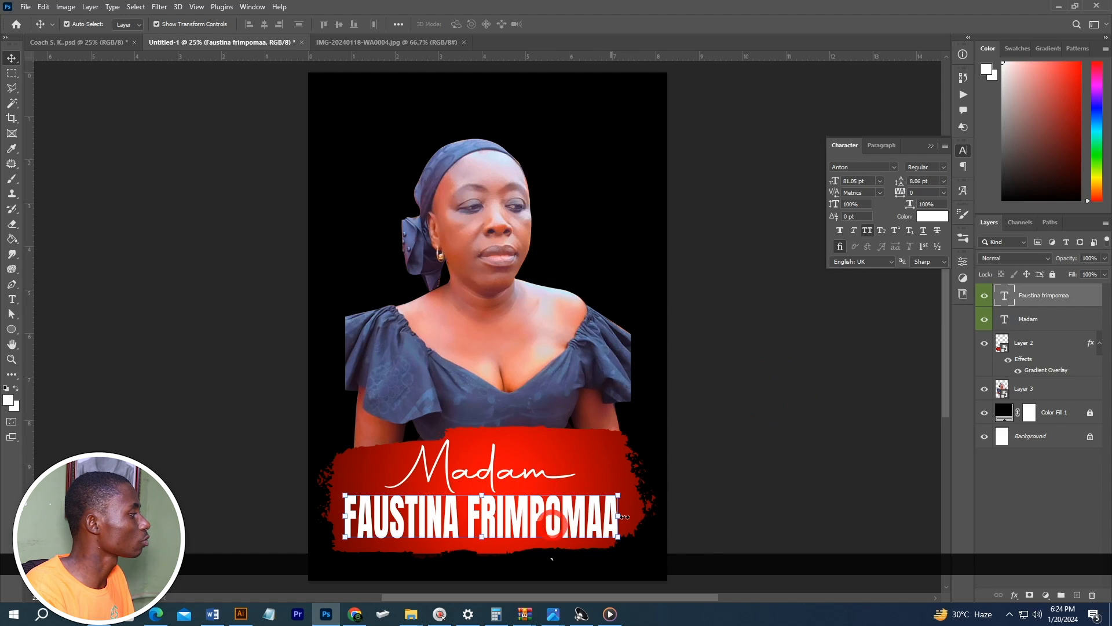
Step: Add a black Multiply Drop Shadow to the full-name text with 43% opacity, 7 px distance and 18 px size
left_click(1013, 595)
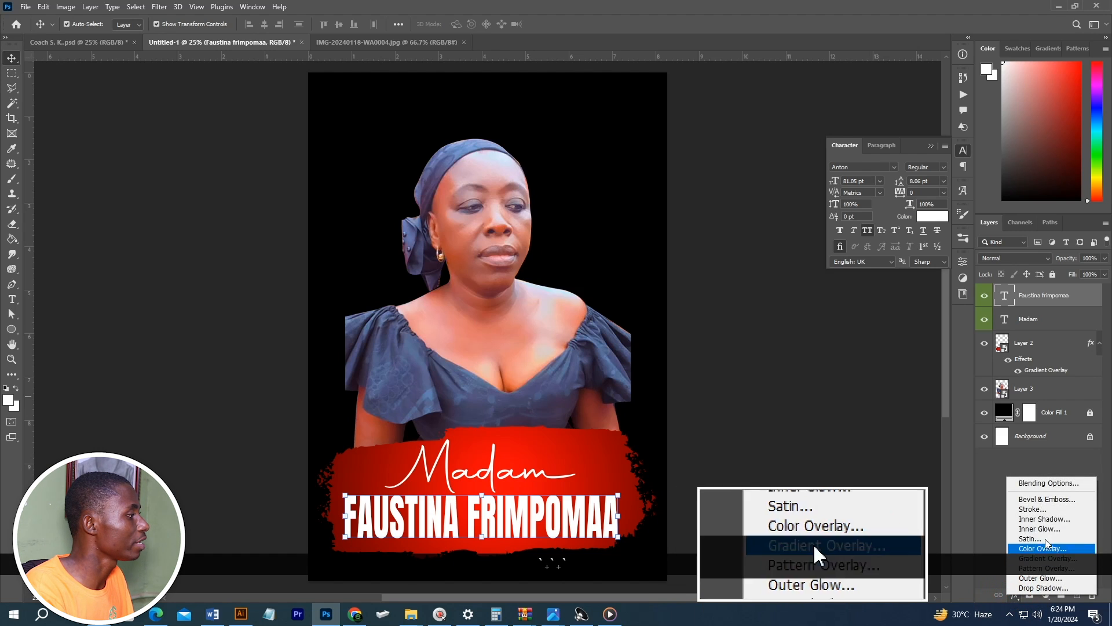
left_click(1029, 587)
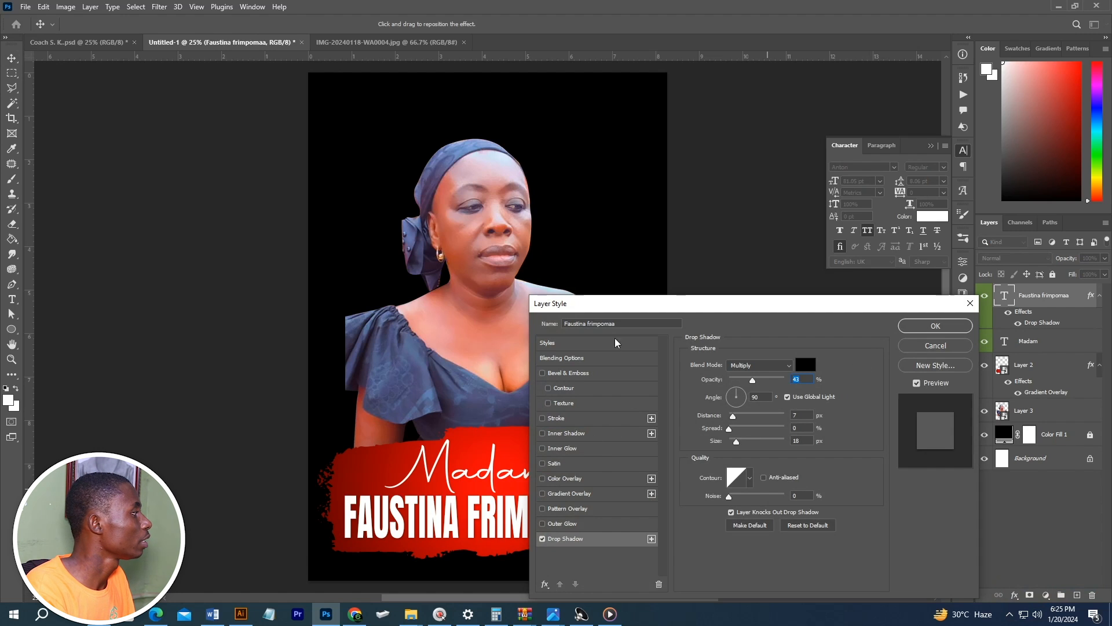
left_click_drag(631, 304, 678, 141)
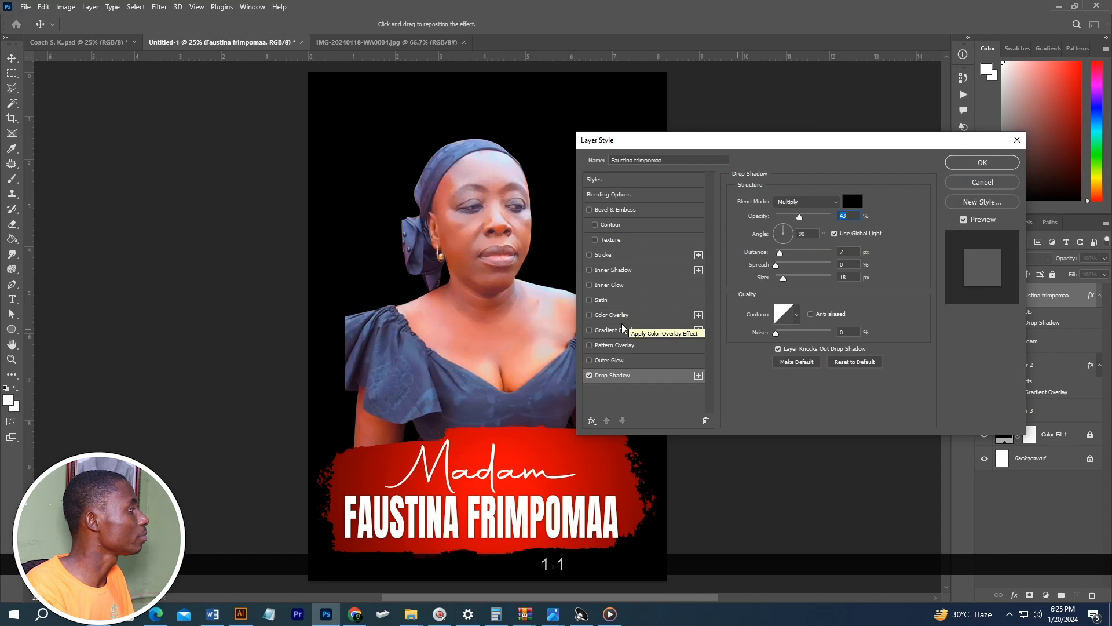
Step: Enable a Gradient Overlay on the full-name text using the gold-to-white gradient preset
left_click(618, 330)
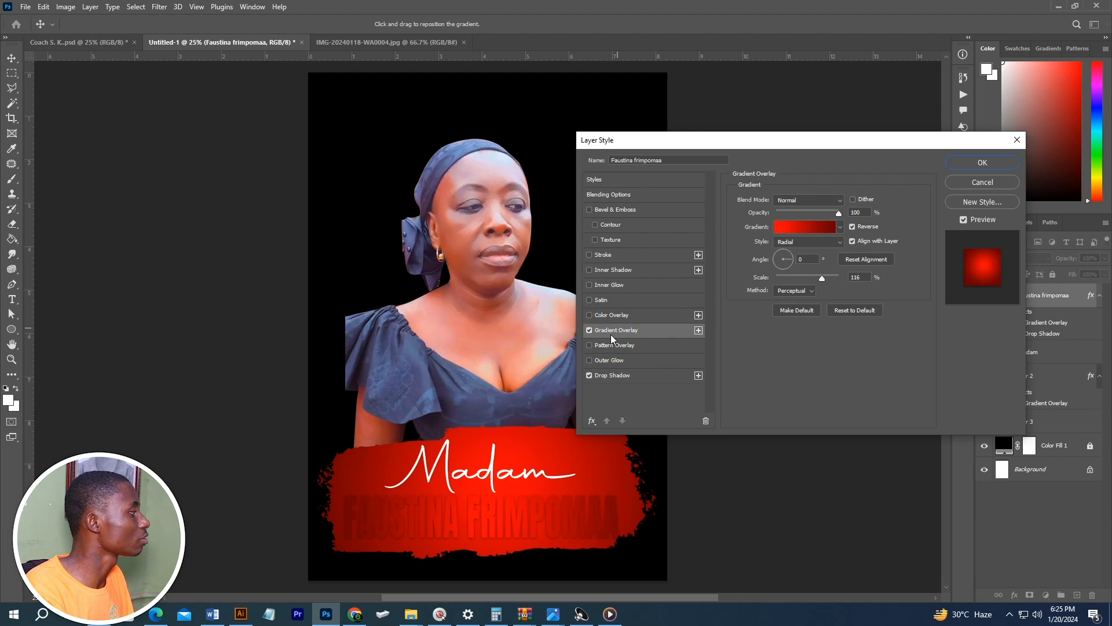
left_click(799, 227)
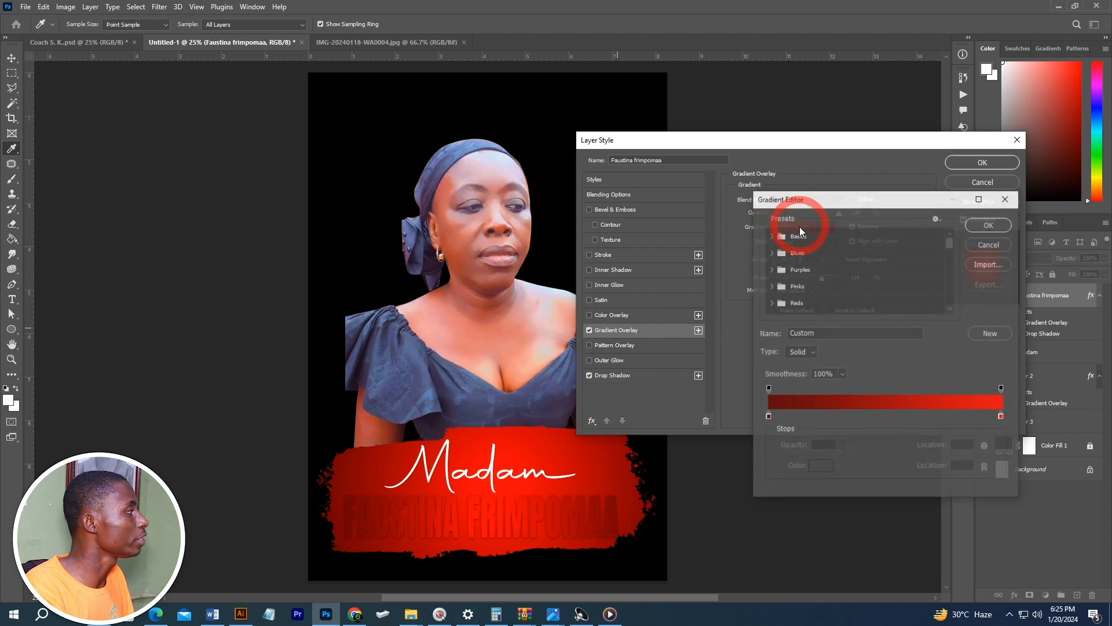
scroll(834, 262, "down", 3)
scroll(834, 262, "down", 5)
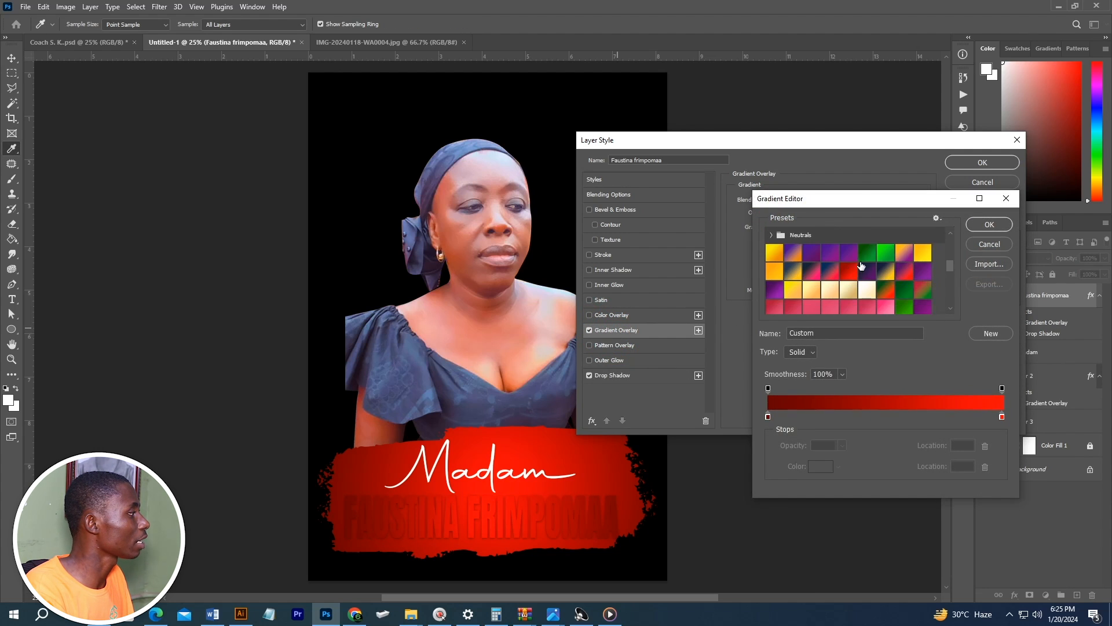
scroll(864, 282, "down", 4)
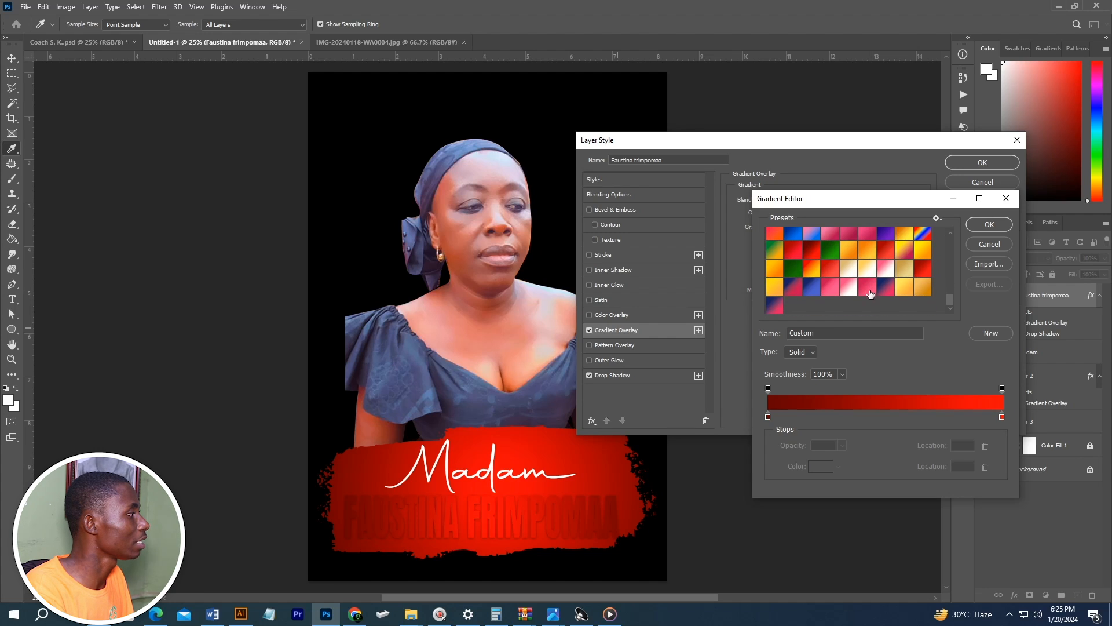
left_click(864, 275)
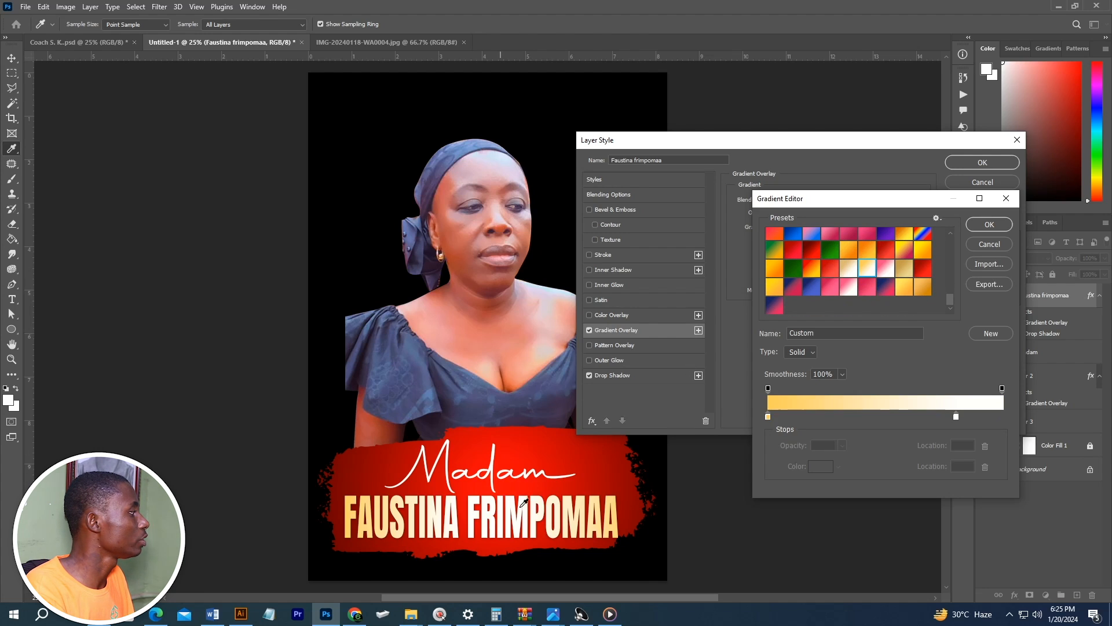
Step: Keep the text gradient's stops at ffcf5b and fffffb and apply the reversed radial overlay with the drop shadow
double_click(768, 417)
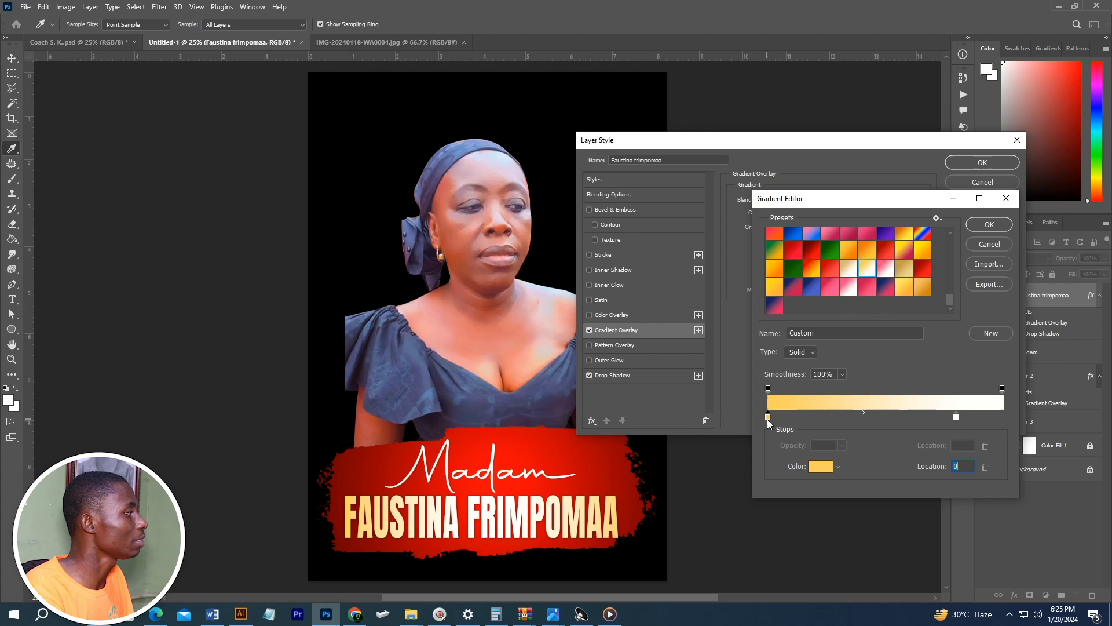
double_click(1008, 586)
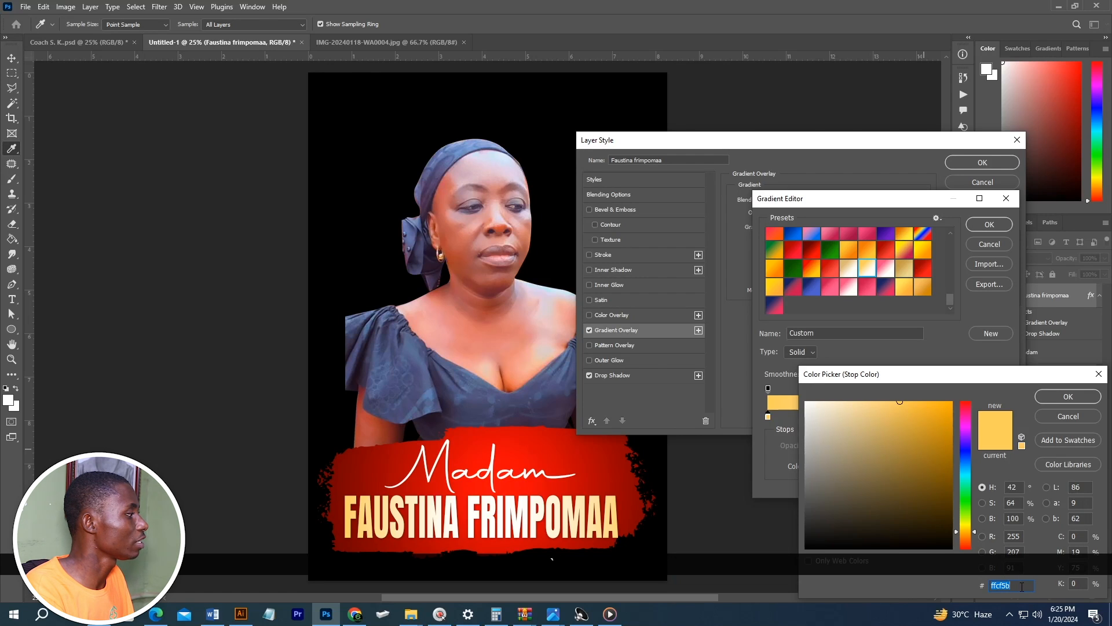
left_click(1068, 396)
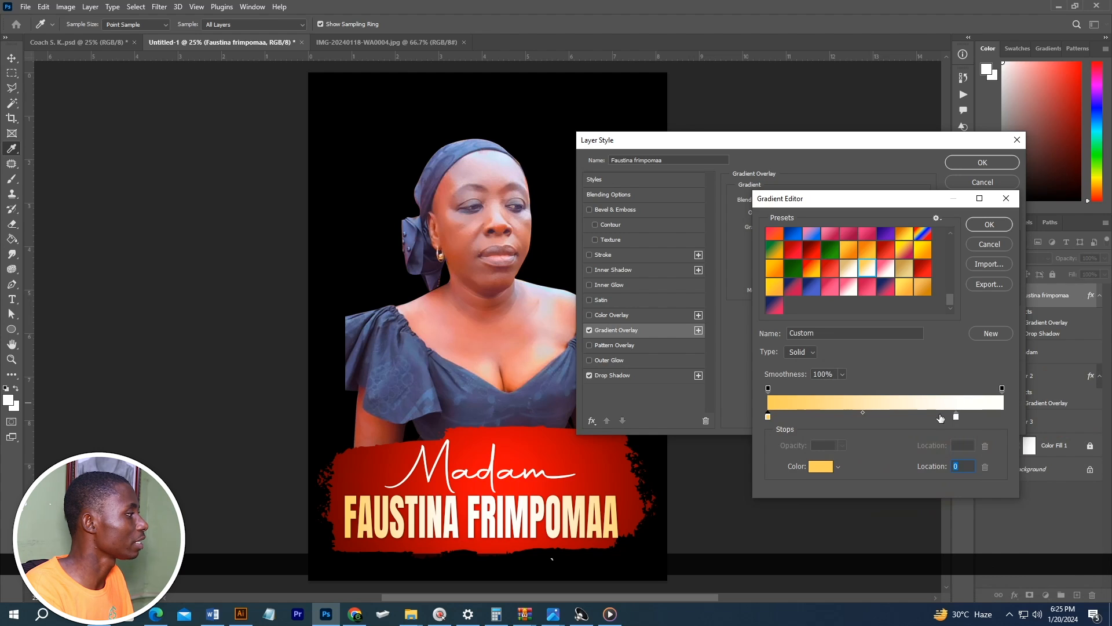
left_click(956, 417)
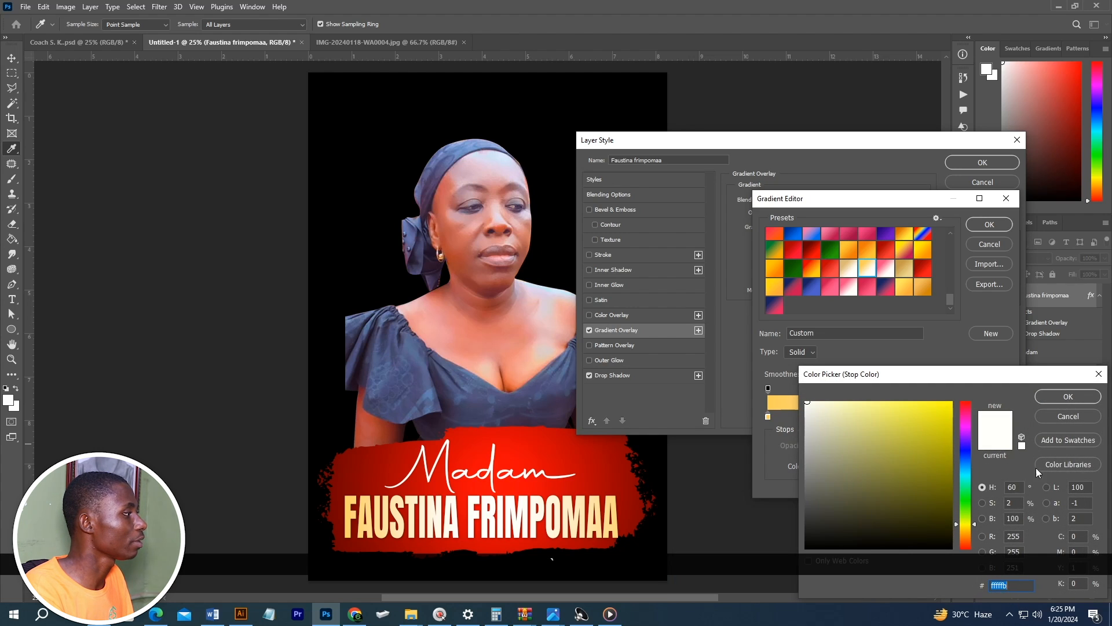
key("Return")
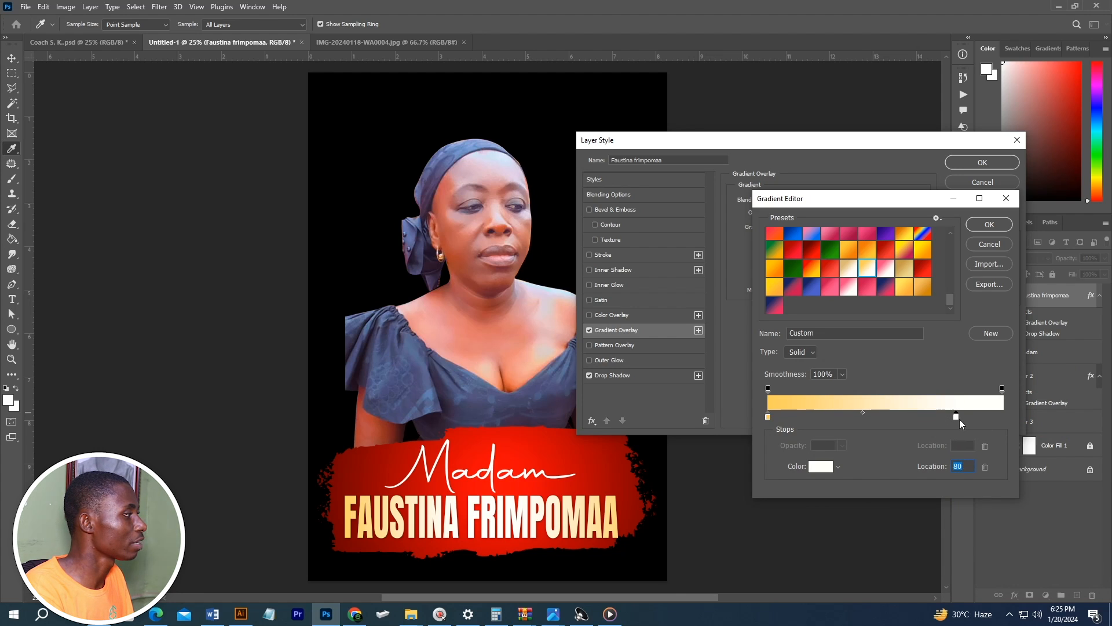
left_click(989, 224)
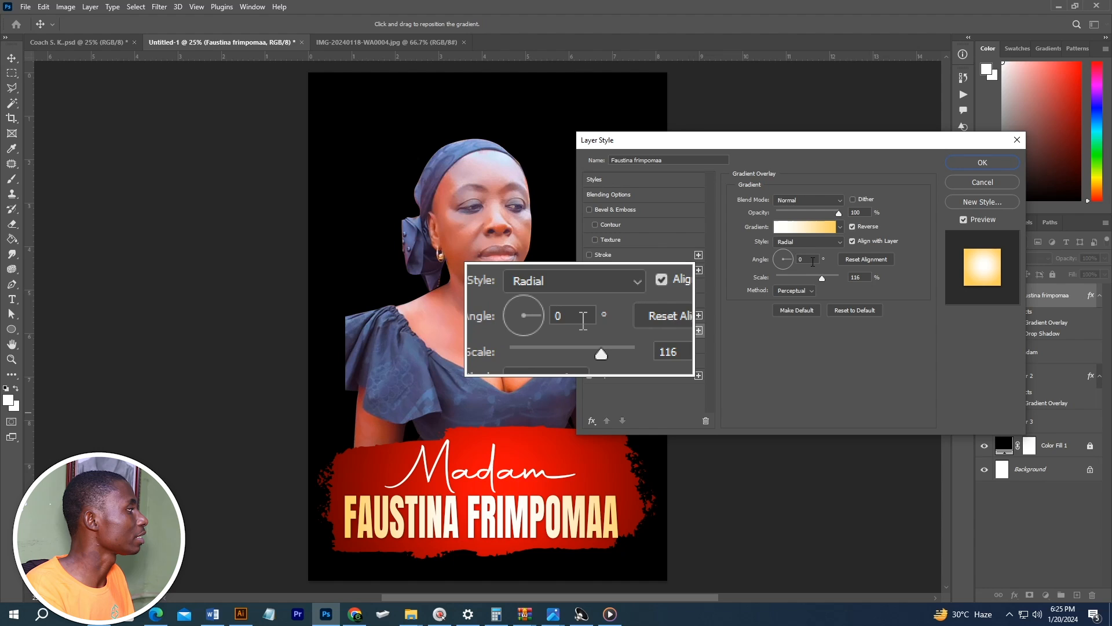
left_click(985, 164)
left_click(793, 313)
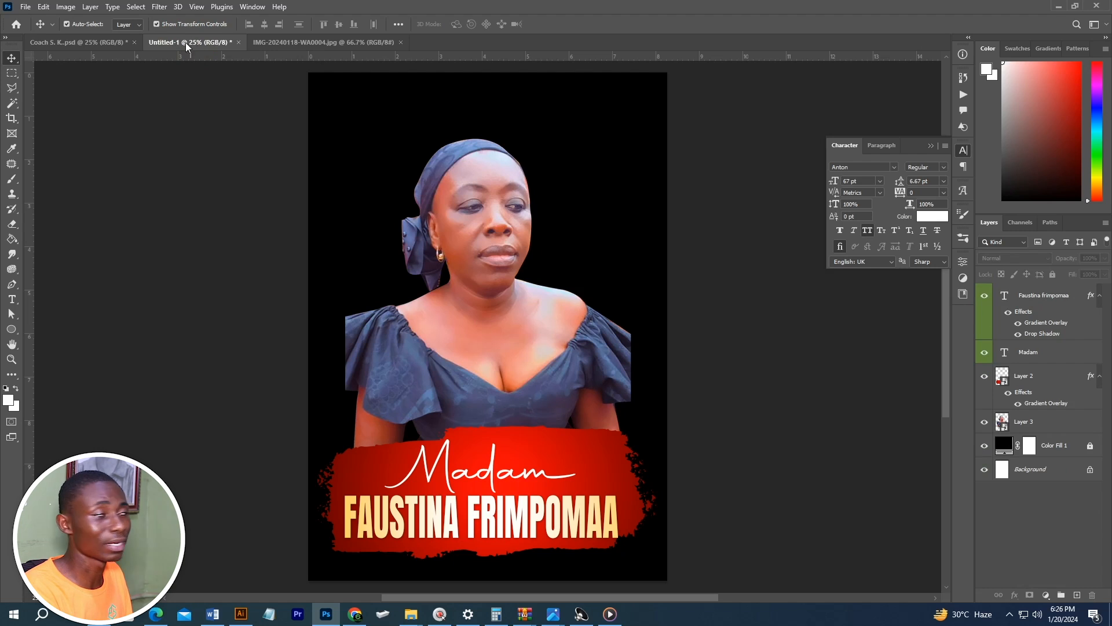
Step: Place the red rosette image pngegg (1) into Untitled-1 over the banner's upper-right corner and scale it down
left_click(79, 42)
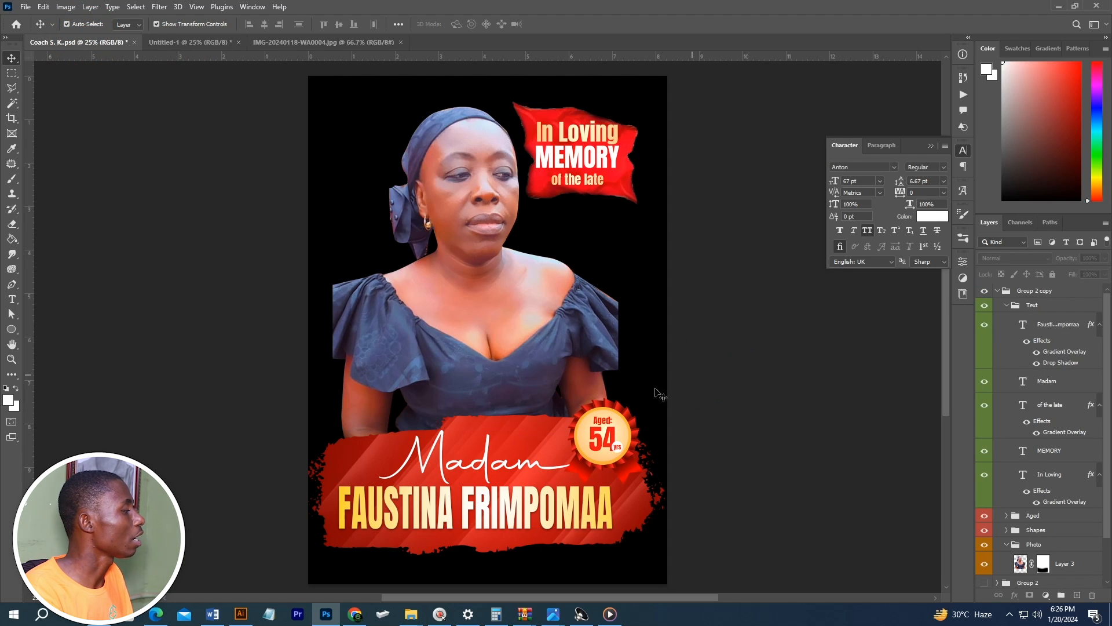
key("alt+Tab")
left_click_drag(379, 210, 598, 348)
key("alt+Tab")
key("alt+Tab")
key("alt+Tab")
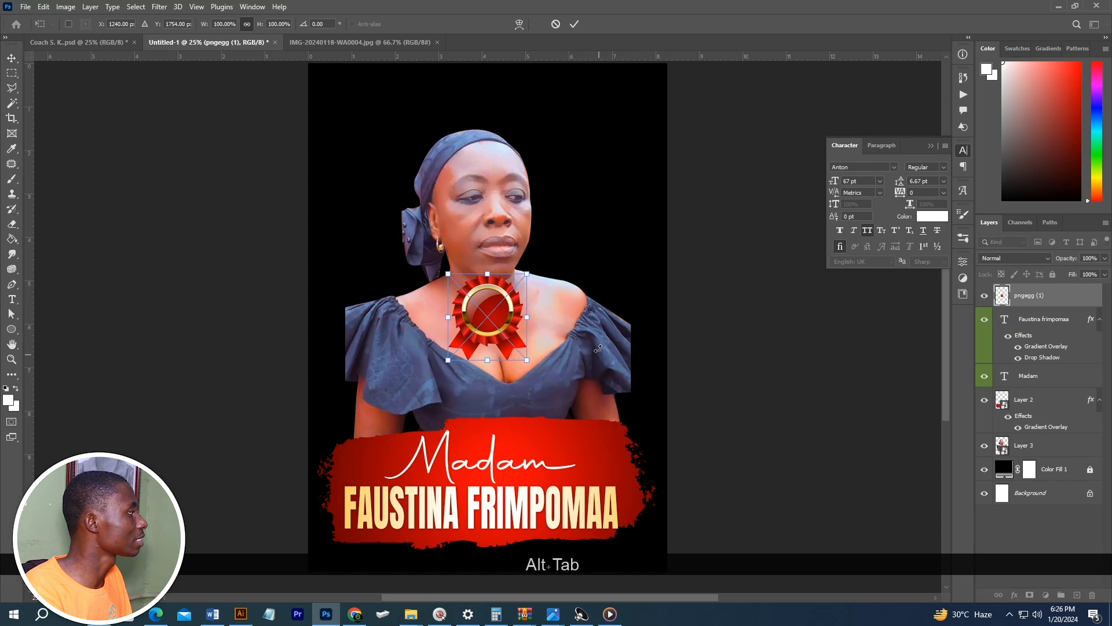
left_click_drag(495, 317, 623, 439)
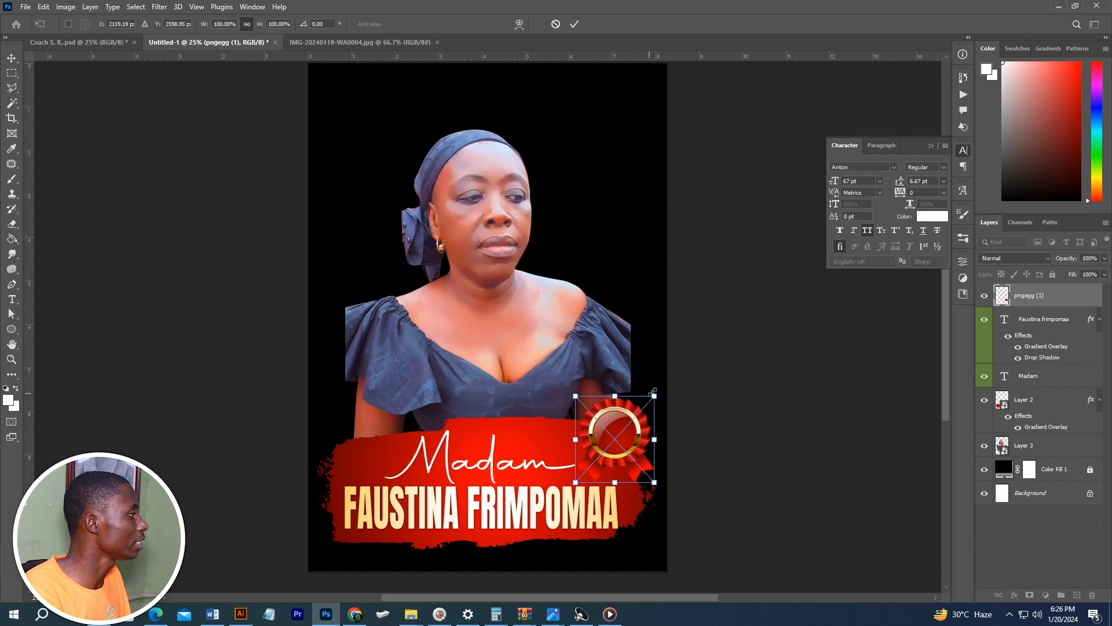
left_click_drag(652, 397, 628, 419)
key("Return")
Step: Draw a white circle about 312 px in diameter over the rosette's center with the Ellipse Tool
scroll(628, 420, "up", 5)
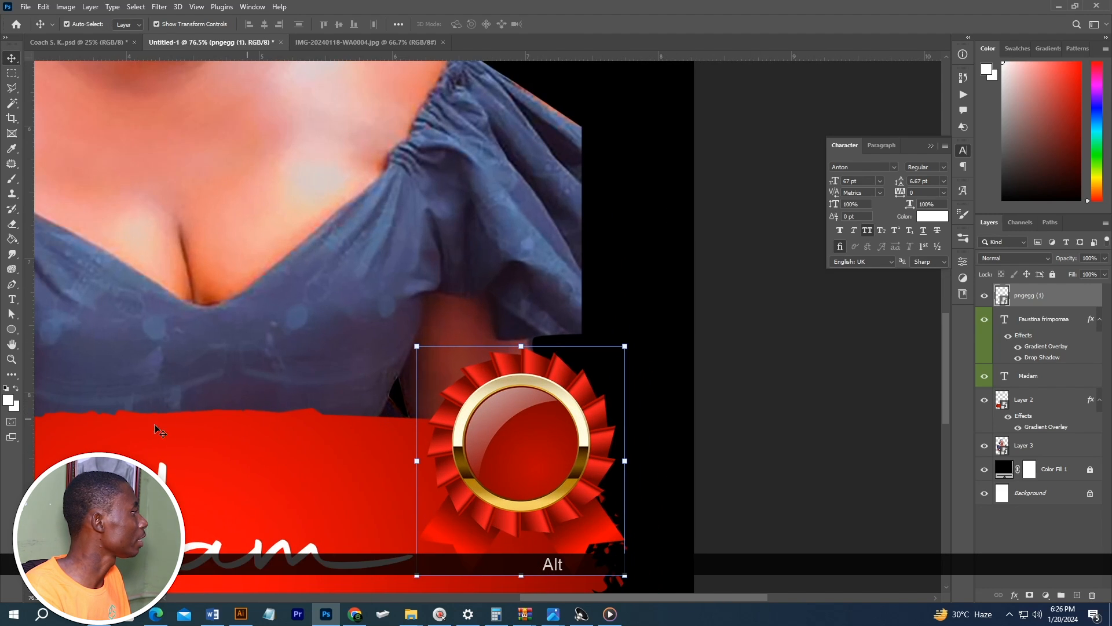
left_click(22, 328)
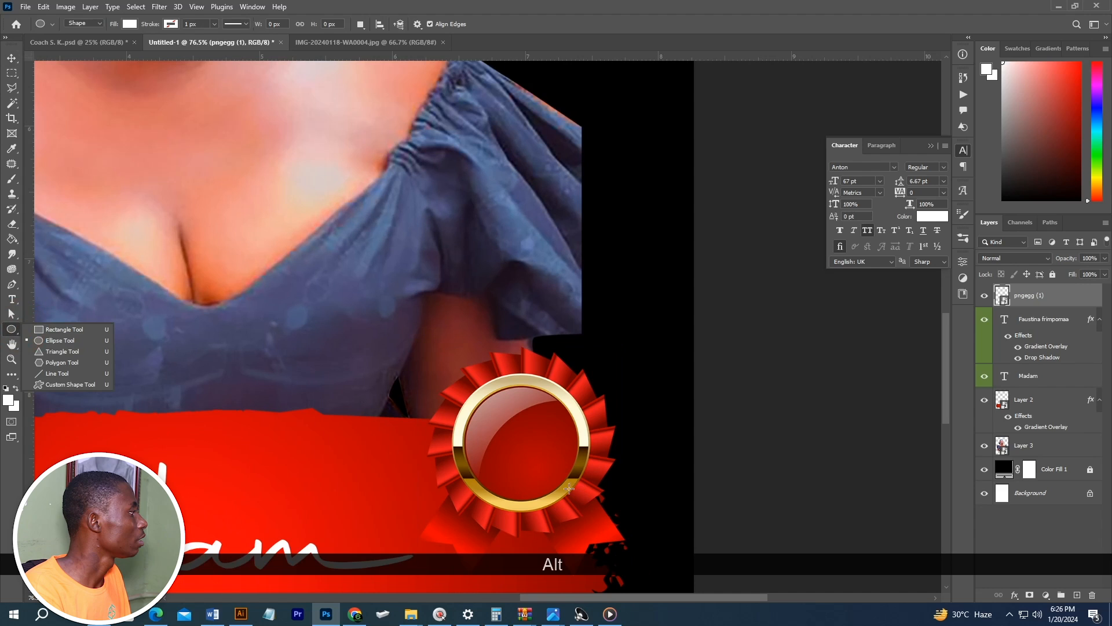
left_click(454, 392)
left_click_drag(476, 411, 592, 524)
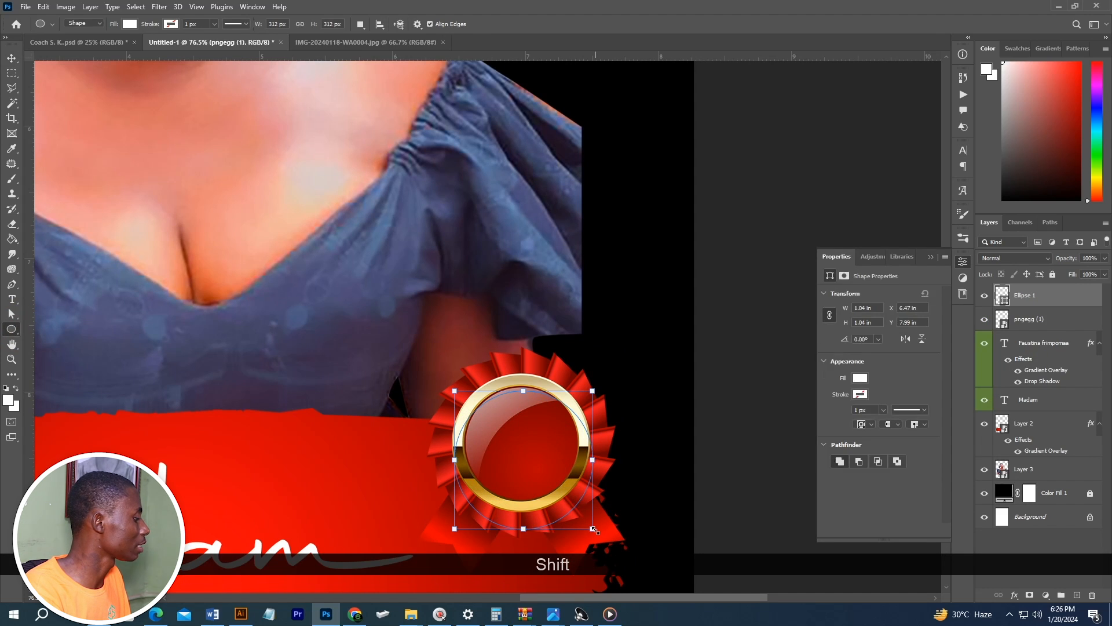
Step: Center the white circle on the rosette and apply the reversed radial gold-to-white Gradient Overlay to it
key("v")
left_click_drag(534, 450, 529, 436)
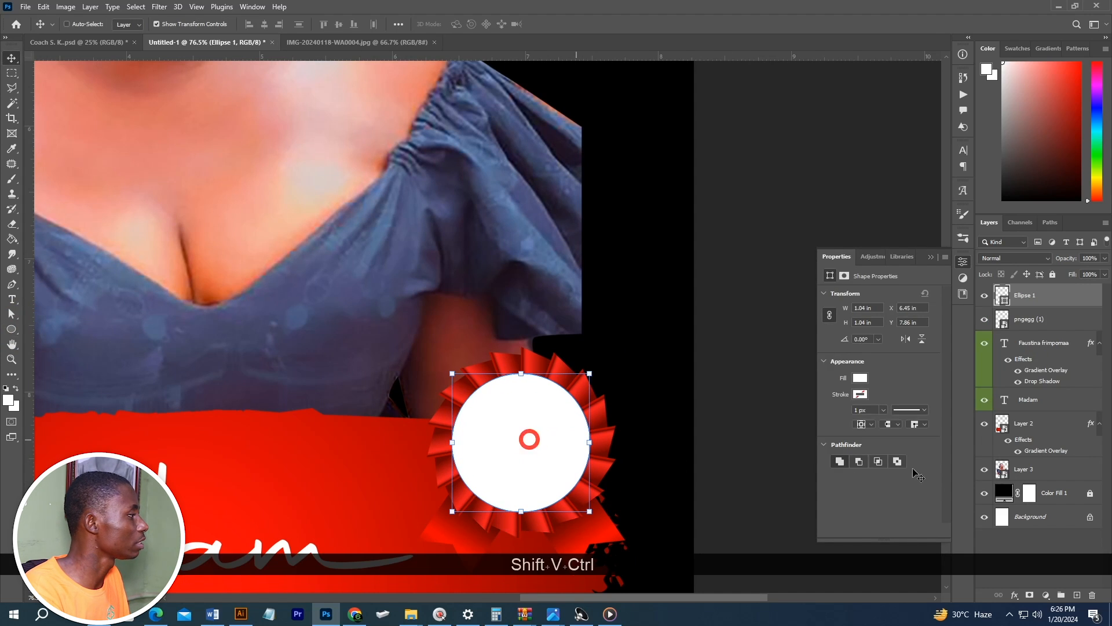
left_click(1014, 595)
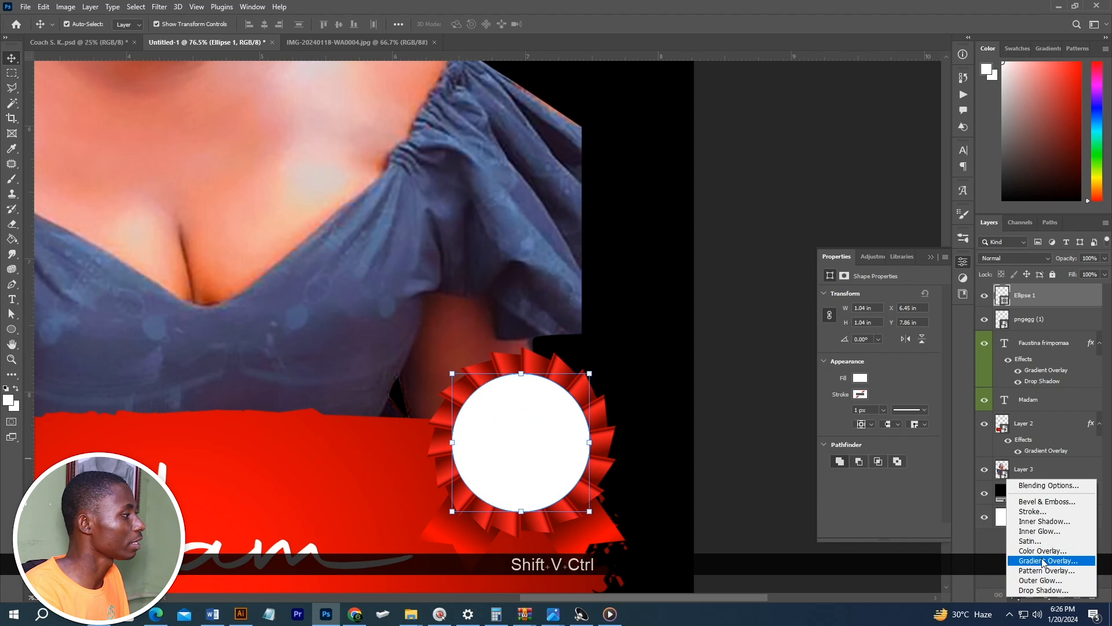
left_click(1043, 560)
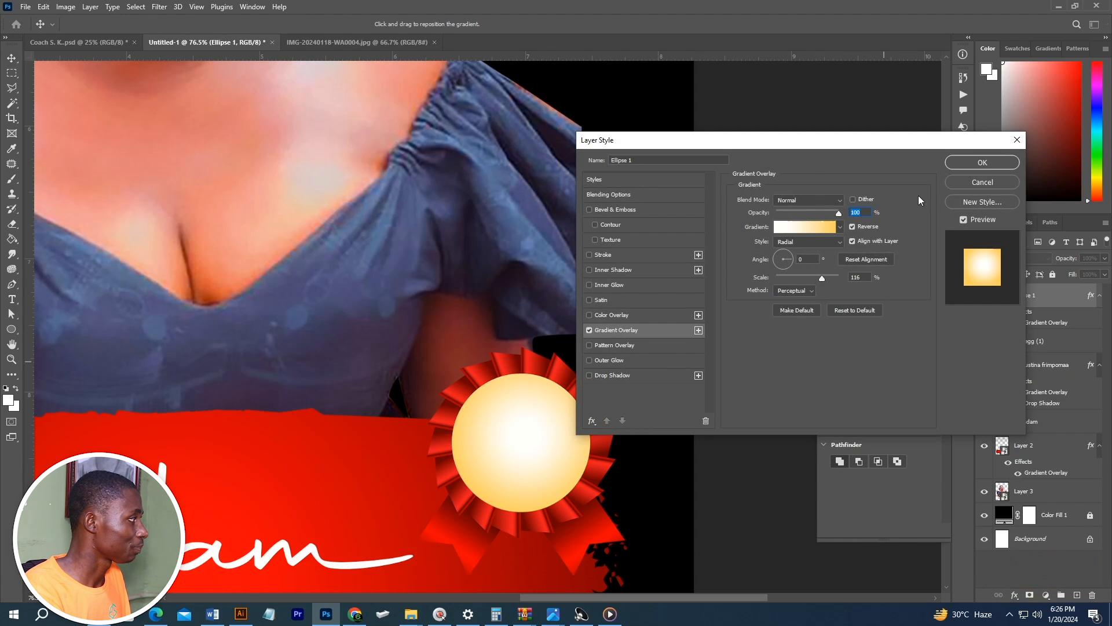
left_click(983, 162)
key("ctrl")
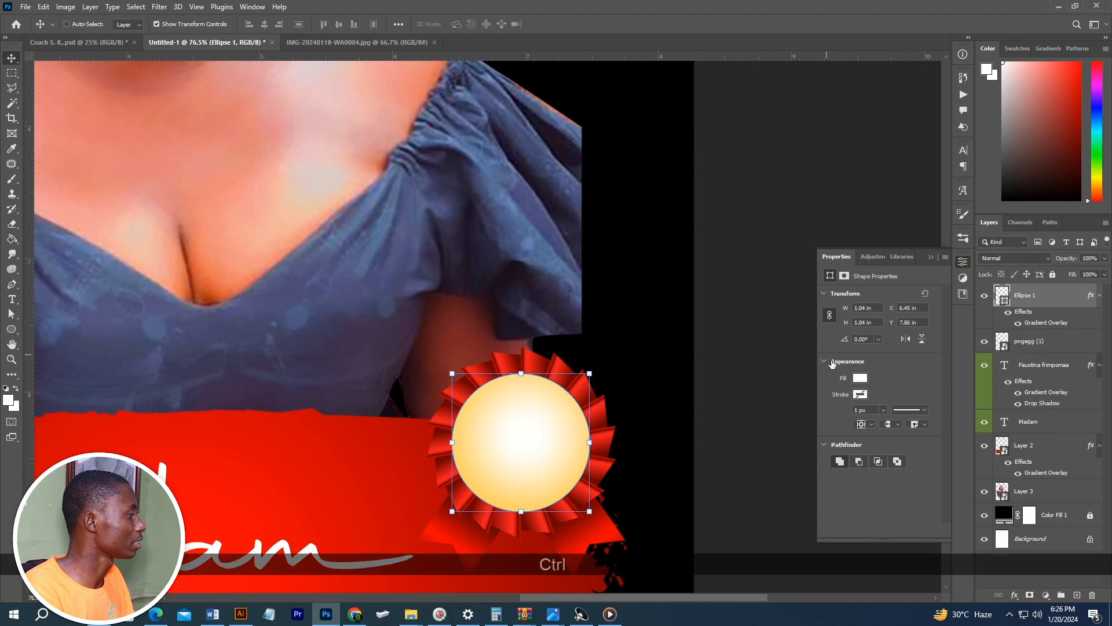
Step: Duplicate the gradient circle and scale the copy down around its center to about 0.94 in
key("ctrl+z")
left_click_drag(1046, 296, 1078, 590)
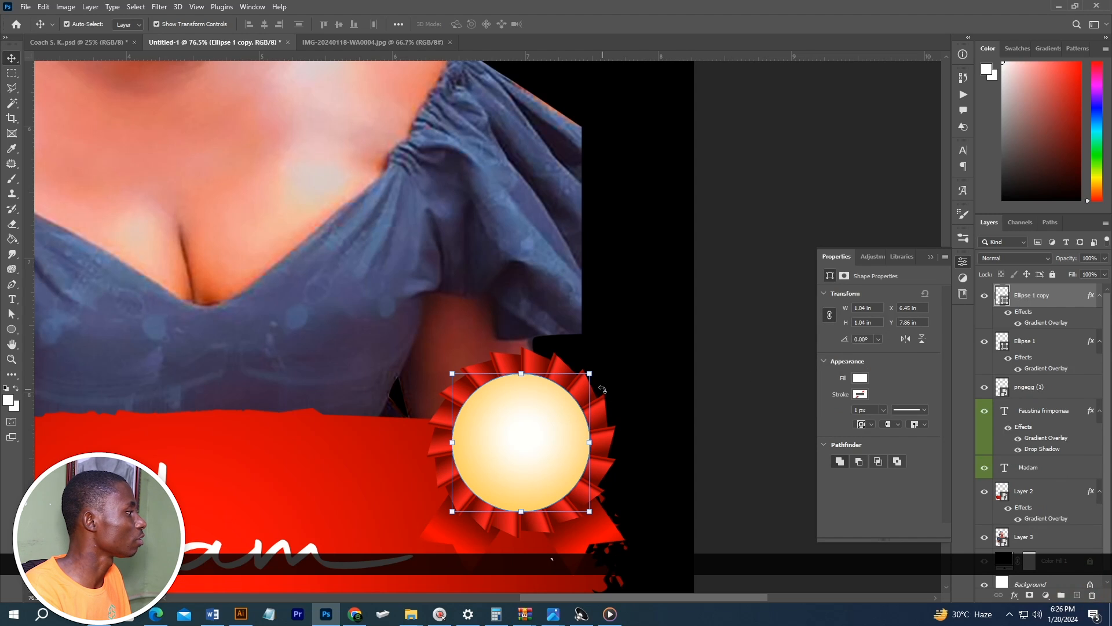
key("alt")
left_click_drag(589, 373, 586, 384)
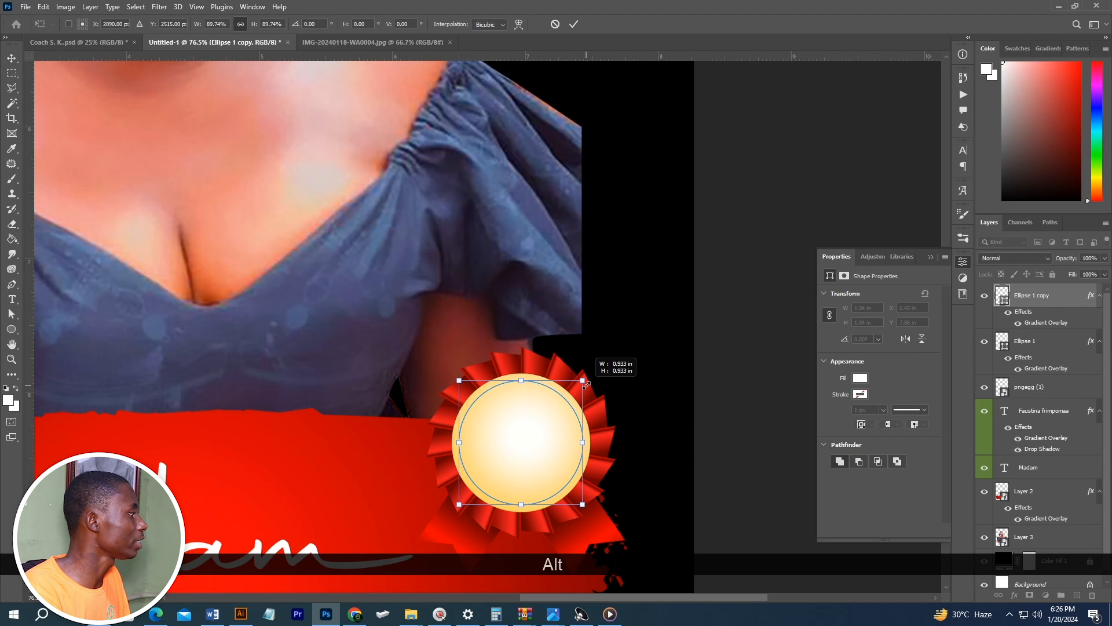
double_click(526, 420)
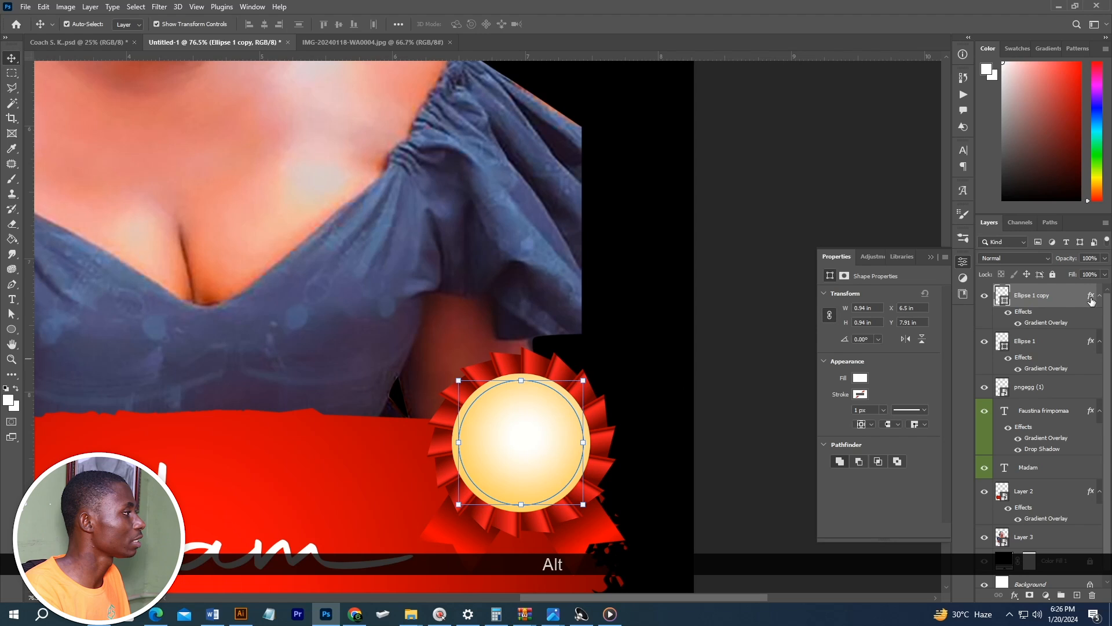
Step: Hide the smaller circle copy and remove the Gradient Overlay from the original circle behind it
left_click_drag(1091, 301, 1092, 594)
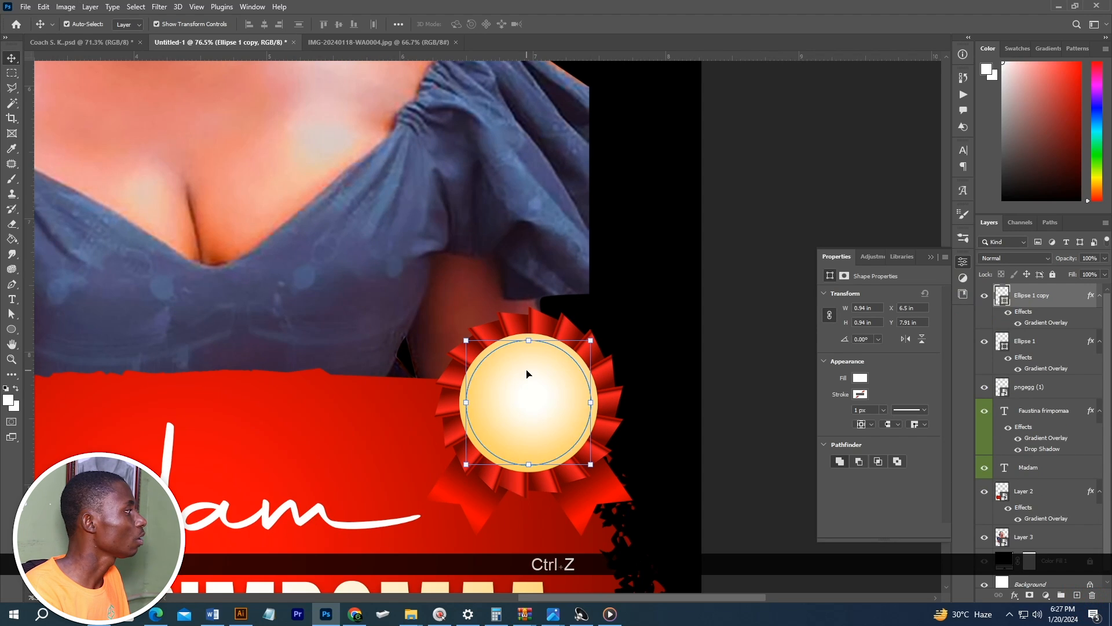
left_click(983, 296)
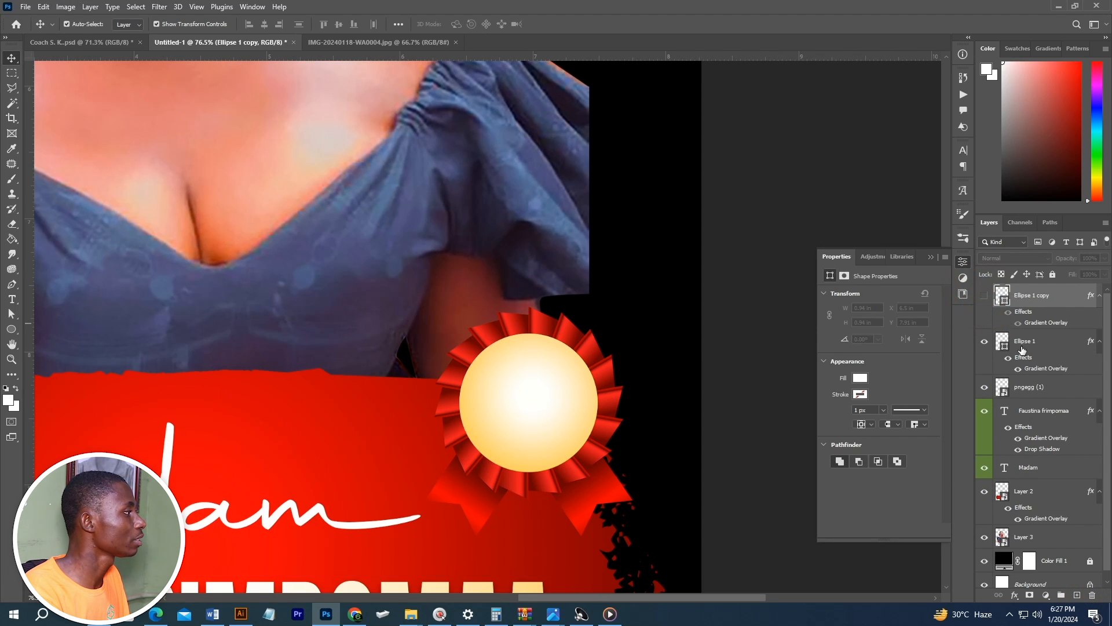
left_click(1037, 368)
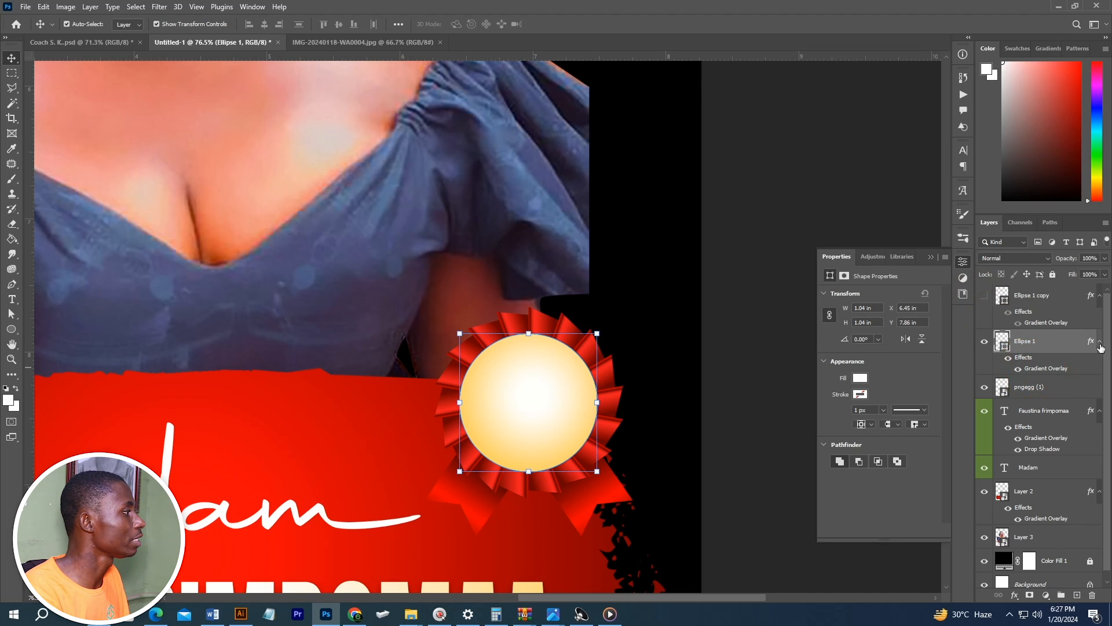
left_click_drag(1092, 343, 1092, 595)
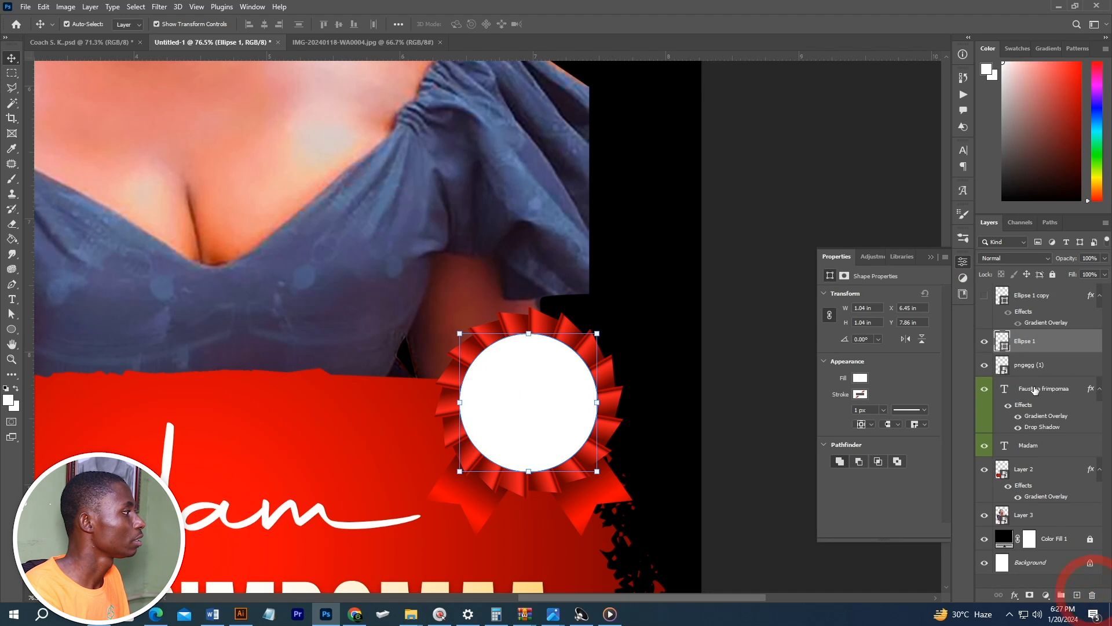
Step: Set the original circle's fill to gold daa400 and show the smaller gradient circle on top again
double_click(1004, 346)
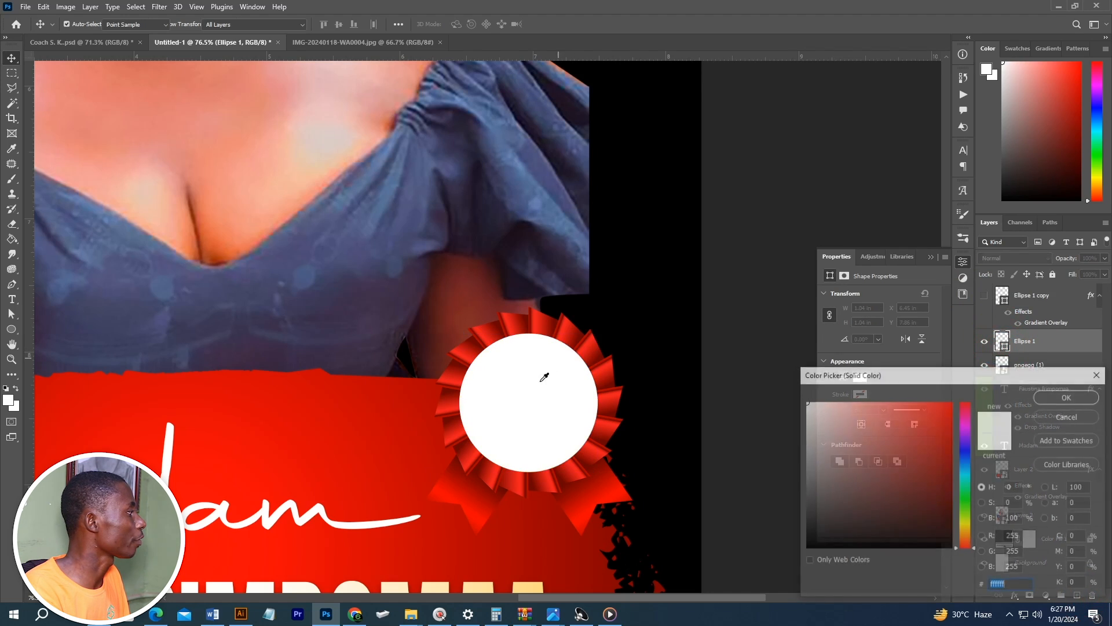
left_click(967, 530)
mouse_move(951, 447)
left_mouse_down()
mouse_move(947, 430)
mouse_move(975, 421)
left_mouse_up()
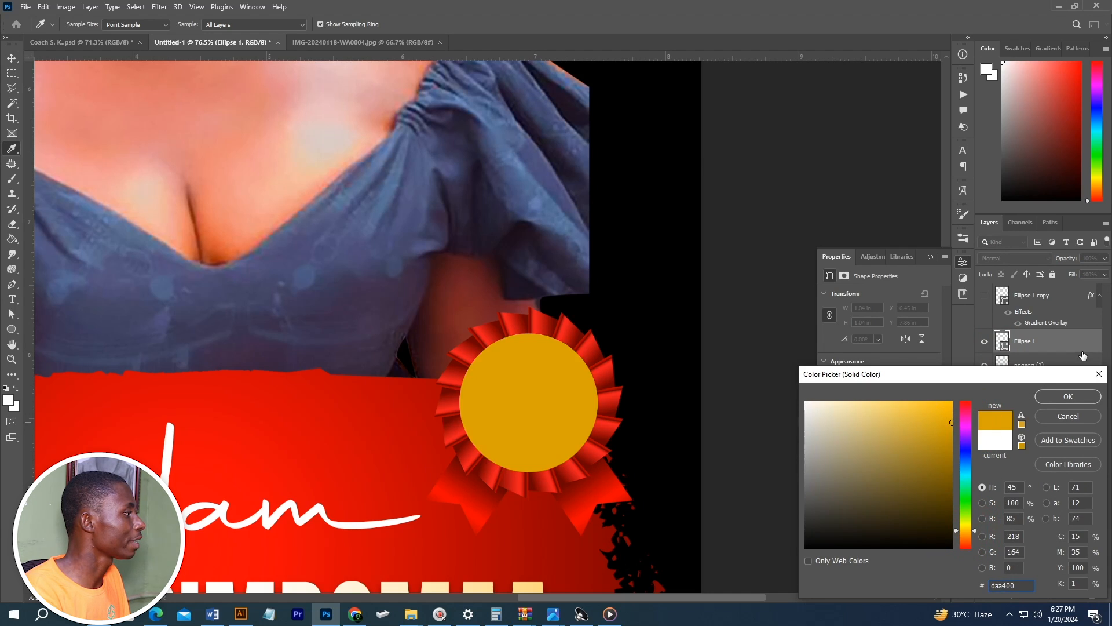
left_click(1068, 396)
left_click(984, 296)
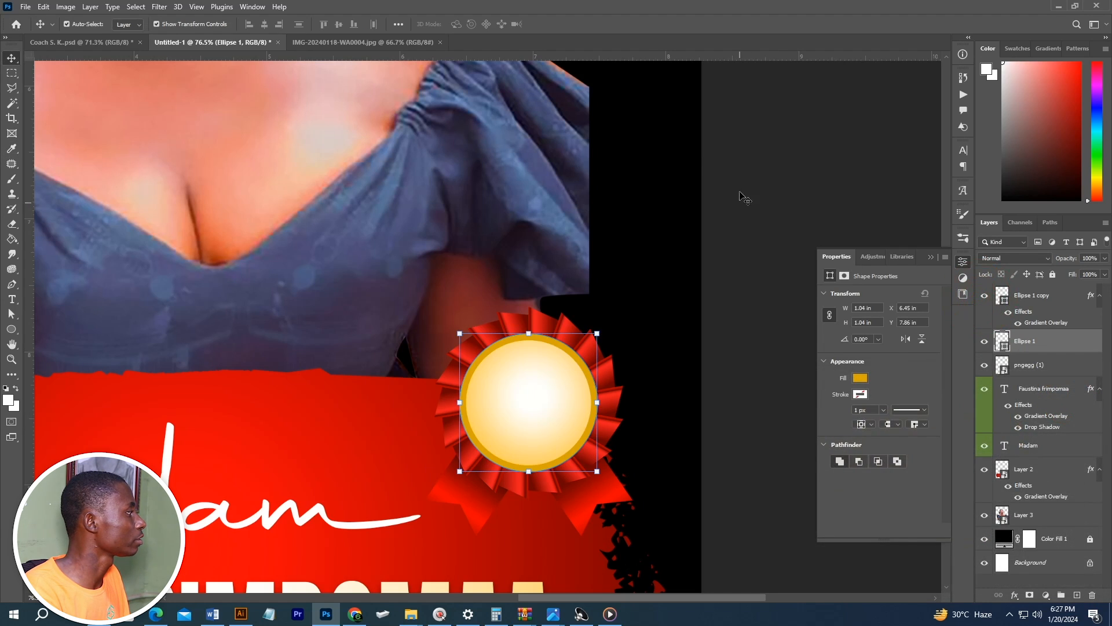
Step: Copy the red "Aged: 54 yrs" text with its small white circle from Coach S. K.psd onto the rosette
left_click(774, 273)
scroll(774, 272, "down", 5)
scroll(538, 315, "up", 2)
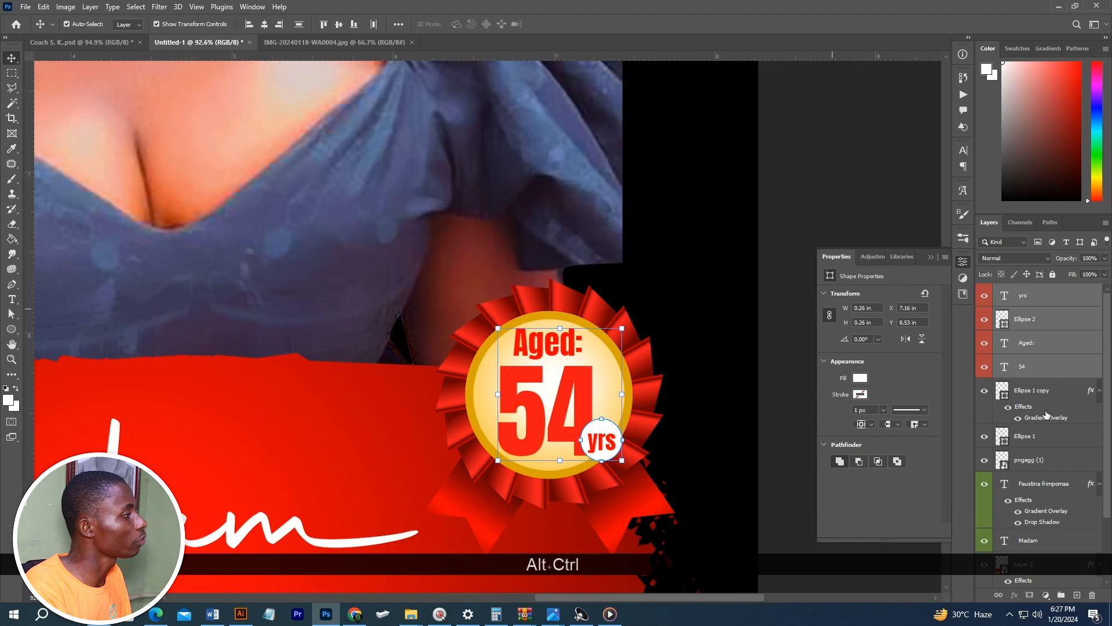
Step: Enlarge the rosette image and its two gold circles together around the age text, making the outer circle about 1.15 in wide
left_click(1045, 400)
left_click(1034, 435, "shift")
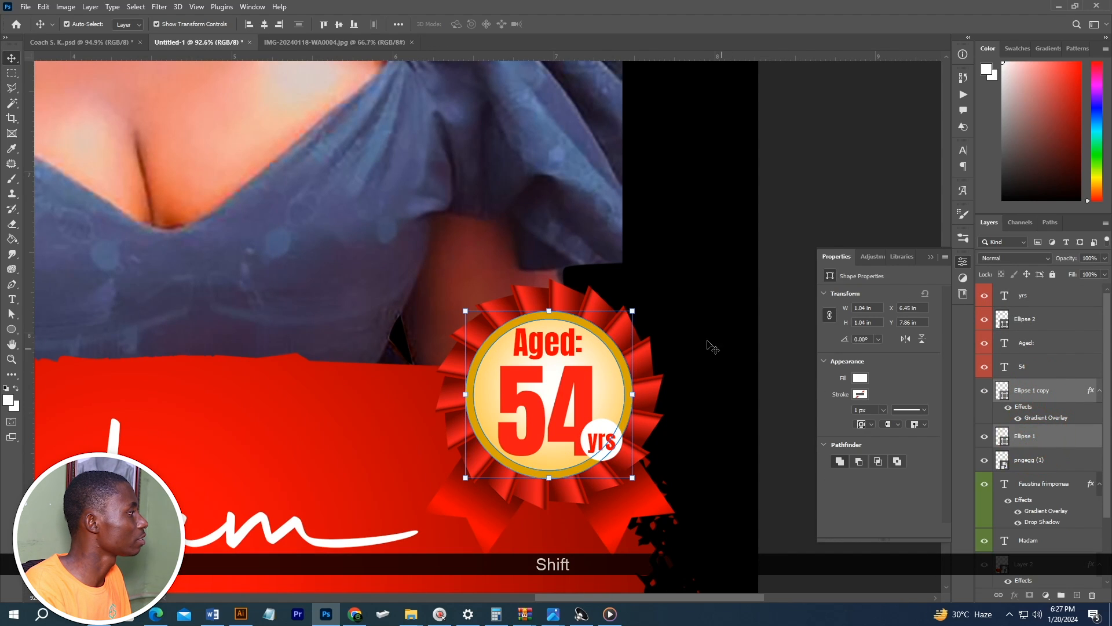
left_click(1015, 464, "shift")
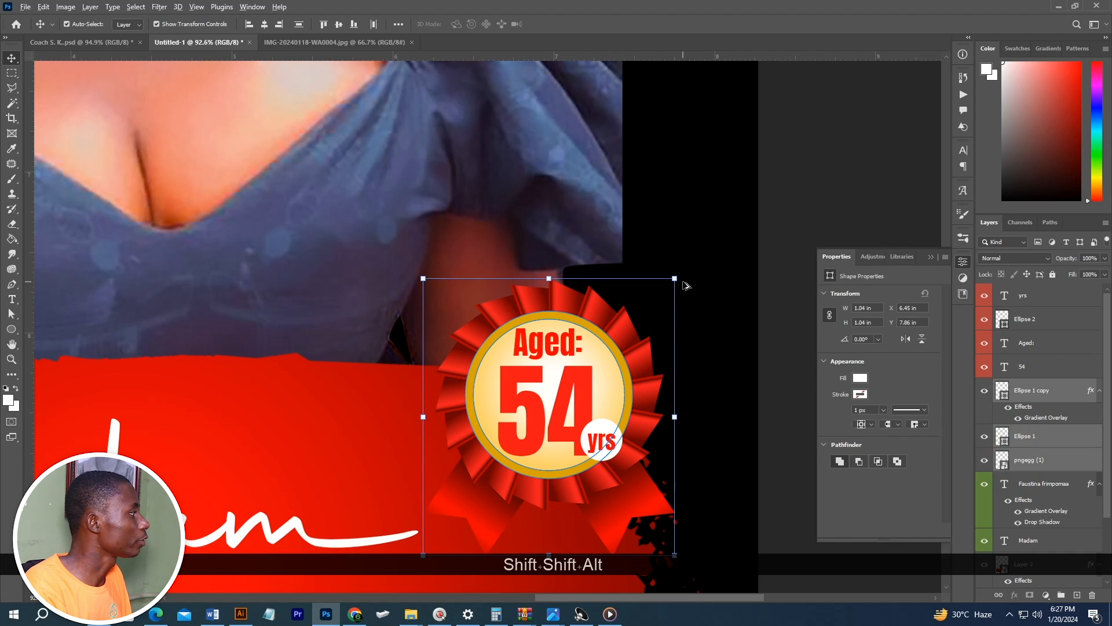
left_click_drag(676, 279, 694, 262)
key("Return")
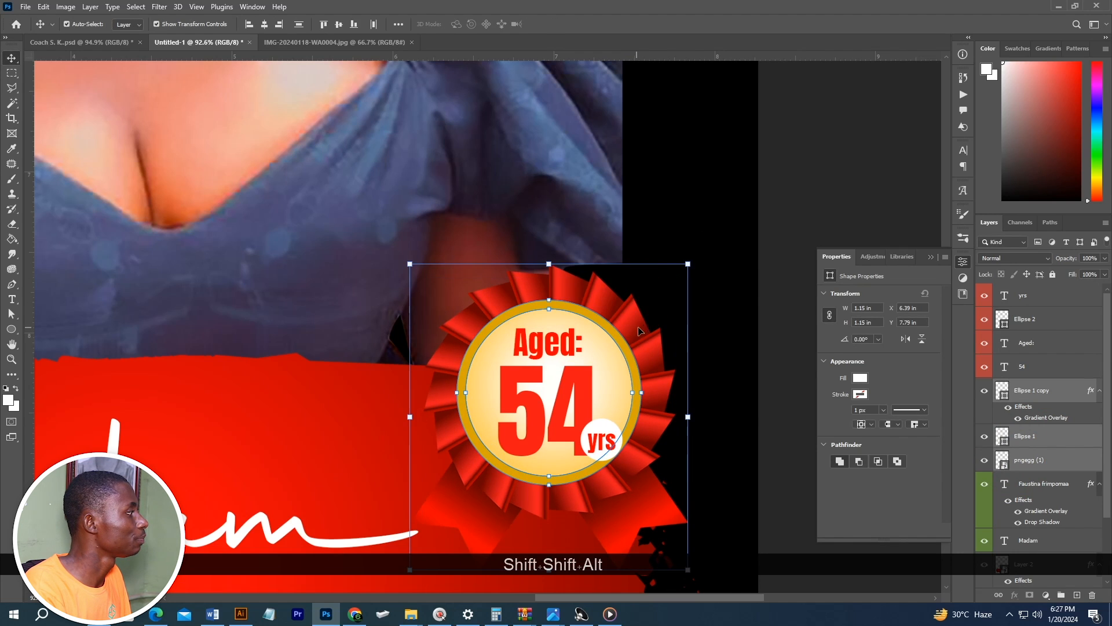
left_click(754, 265)
Step: Check the font and character settings of the "Aged:" and "54" texts on the rosette
scroll(720, 268, "down", 3)
scroll(637, 363, "up", 2)
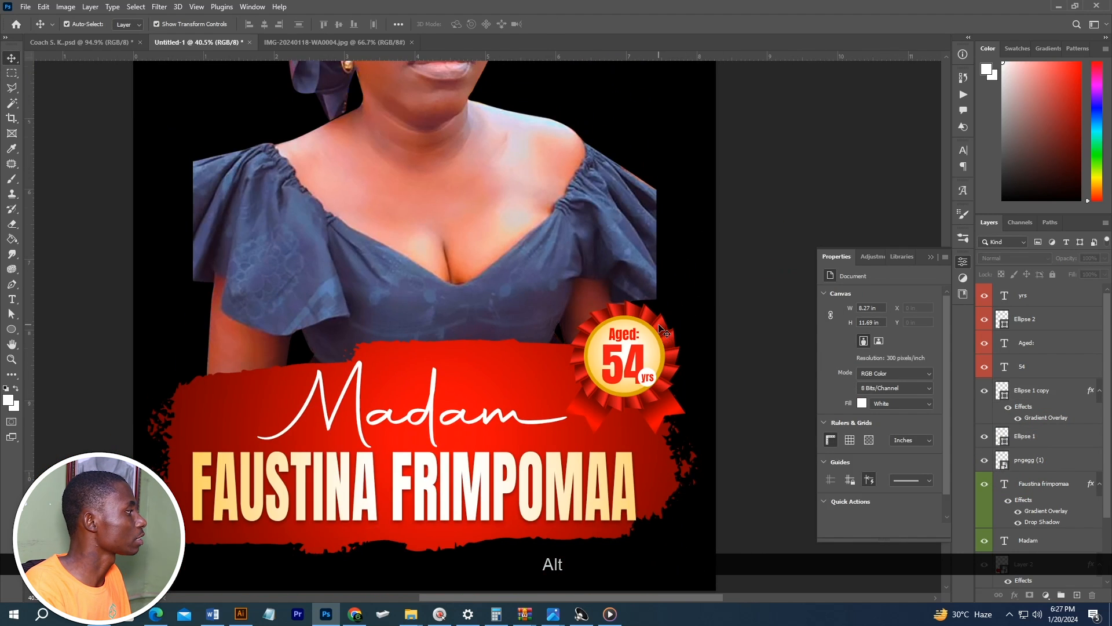
scroll(637, 364, "up", 2)
left_click(606, 395)
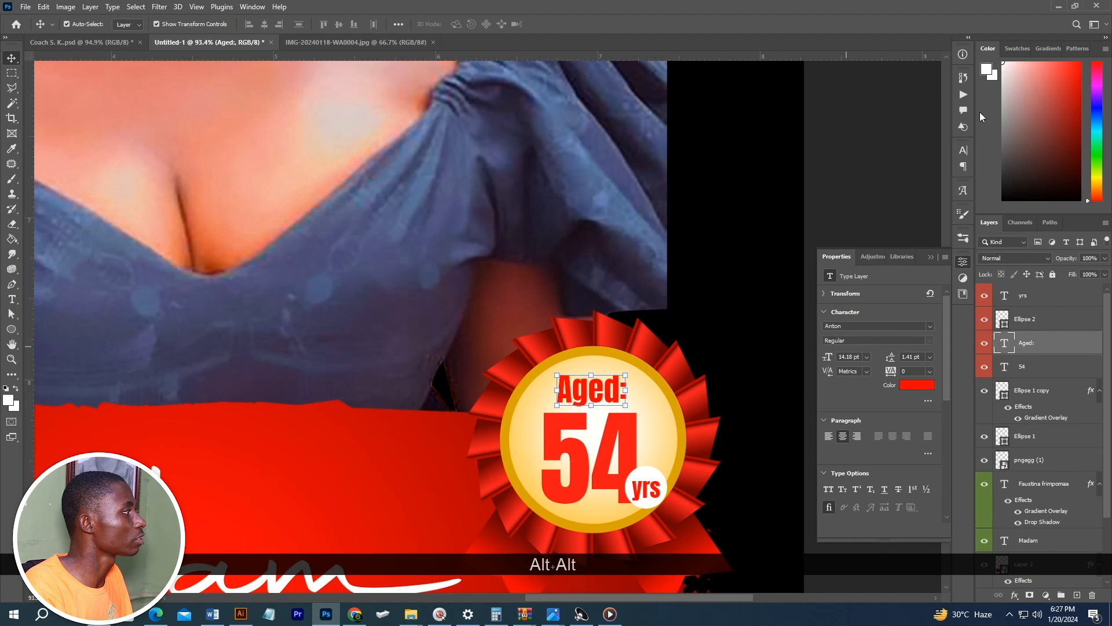
left_click(963, 150)
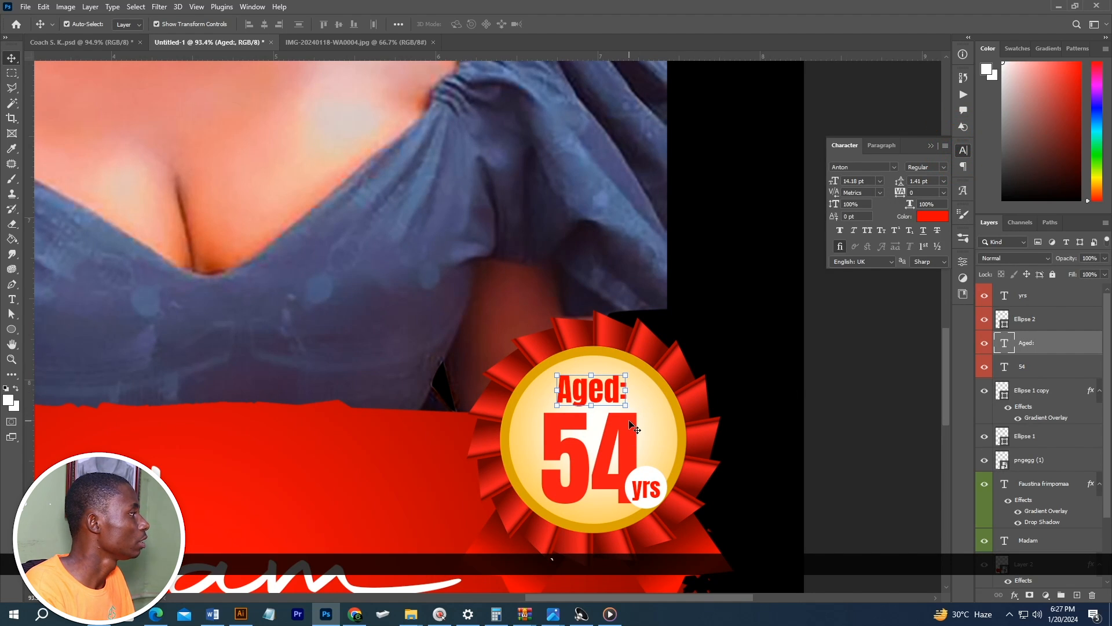
key("alt+bracketleft")
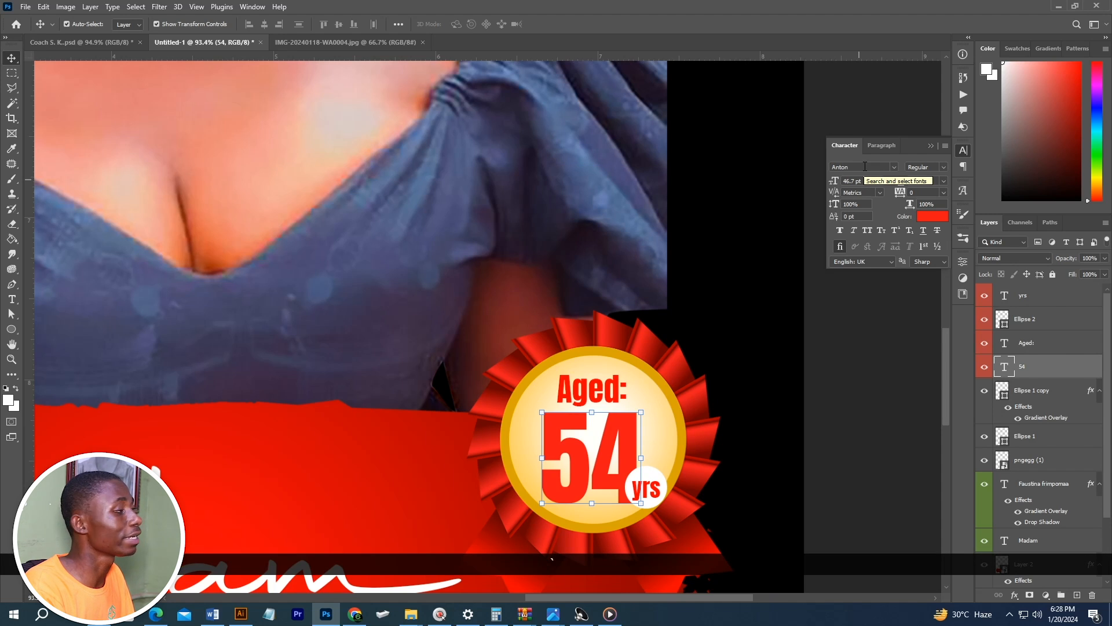
scroll(624, 219, "down", 5)
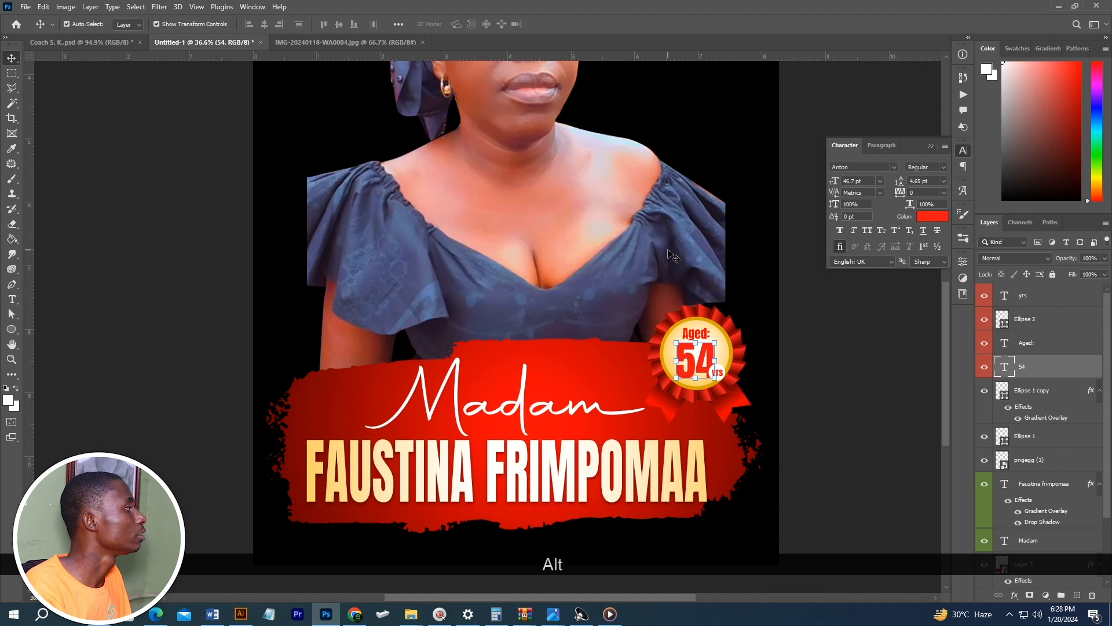
Step: Compare the whole layout with the finished design in Coach S. K.psd and return to Untitled-1
scroll(623, 219, "down", 4)
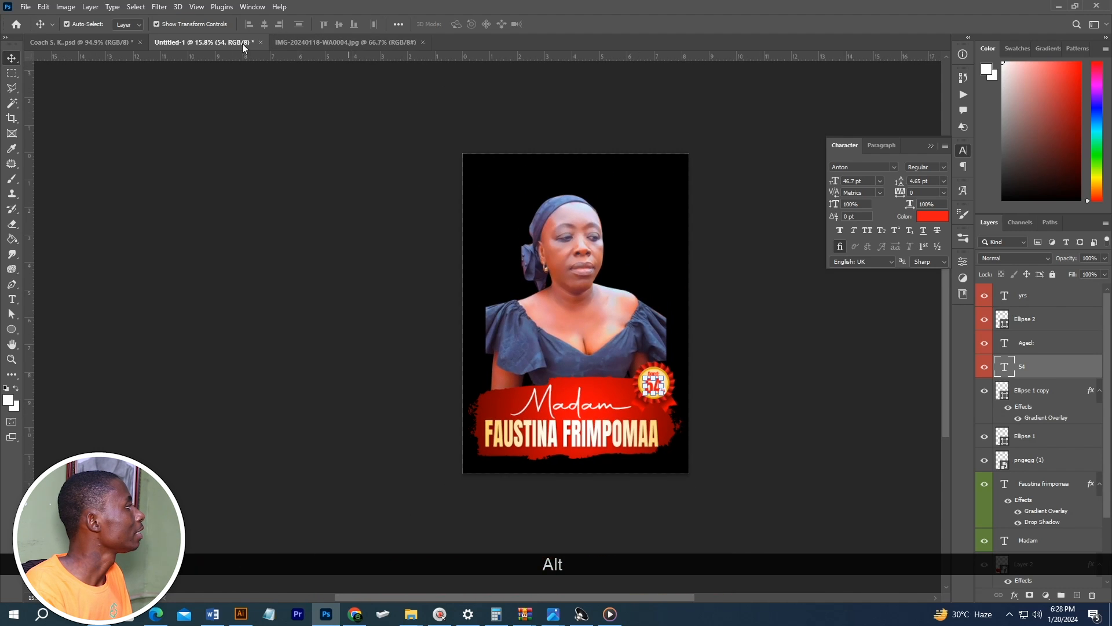
left_click(96, 48)
scroll(610, 243, "down", 4)
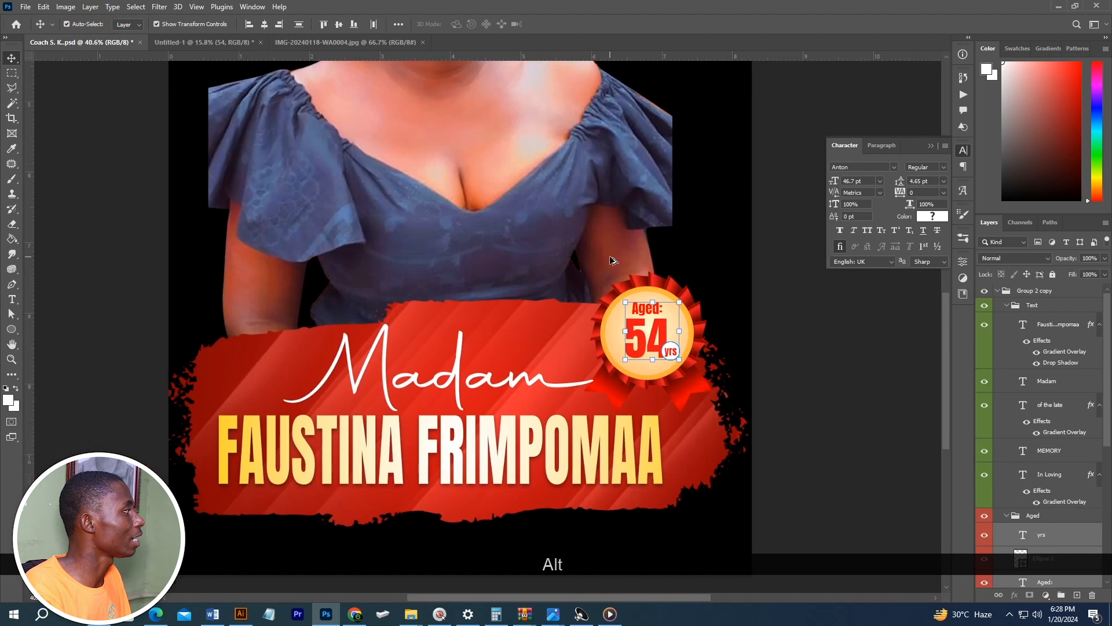
scroll(617, 260, "up", 4)
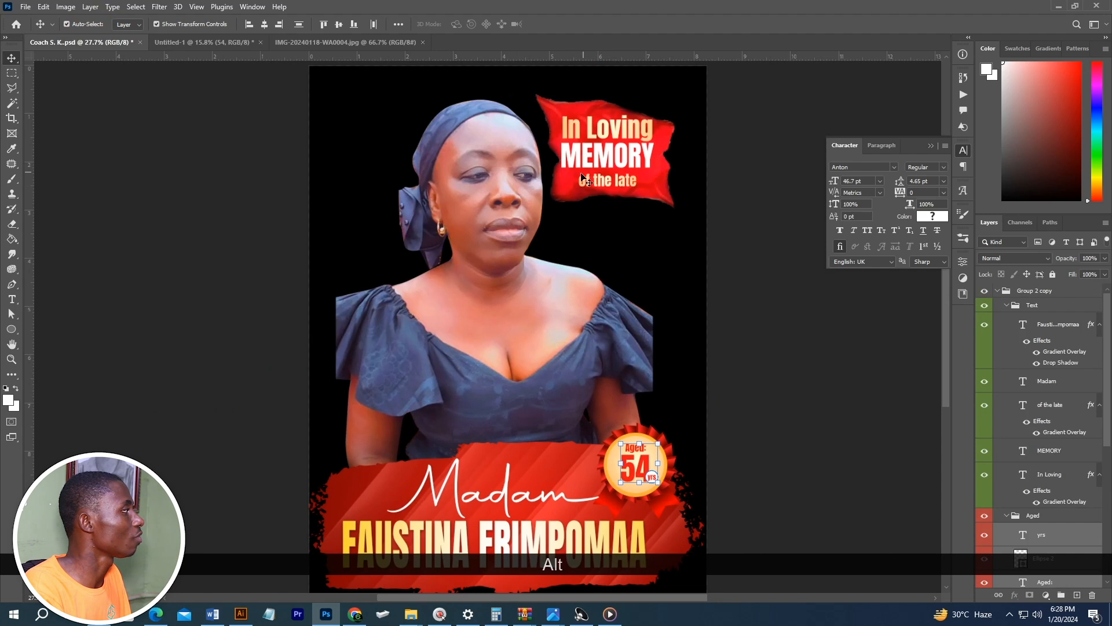
left_click(212, 42)
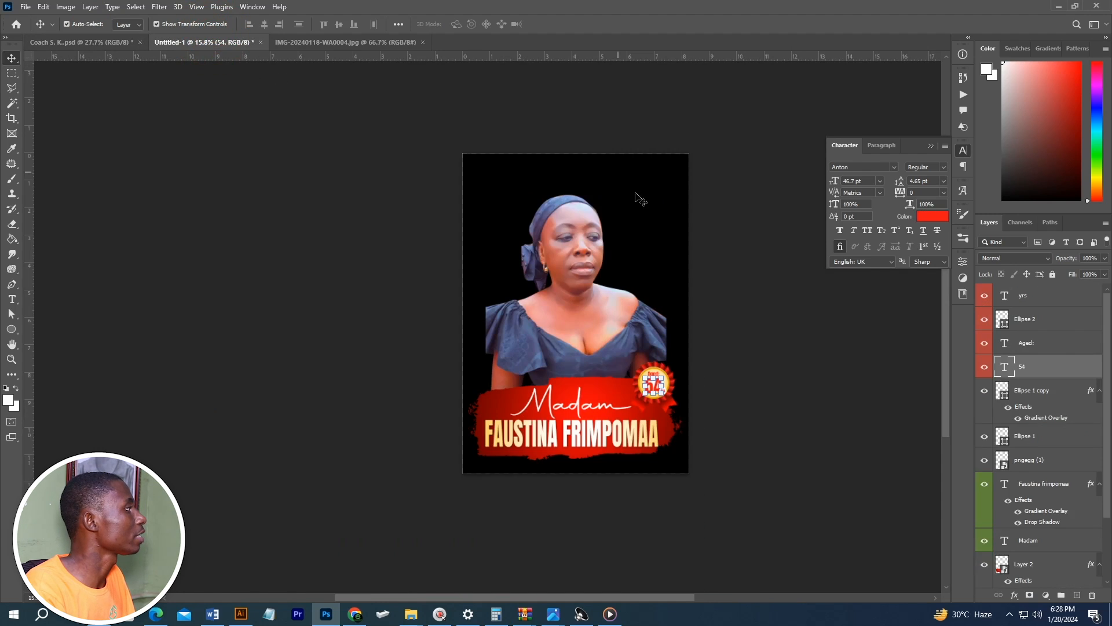
Step: Place the red flag image Layer 4 copy from the Funeral T-Shirt Design folder beside the portrait's head and scale it down slightly
key("alt+Tab")
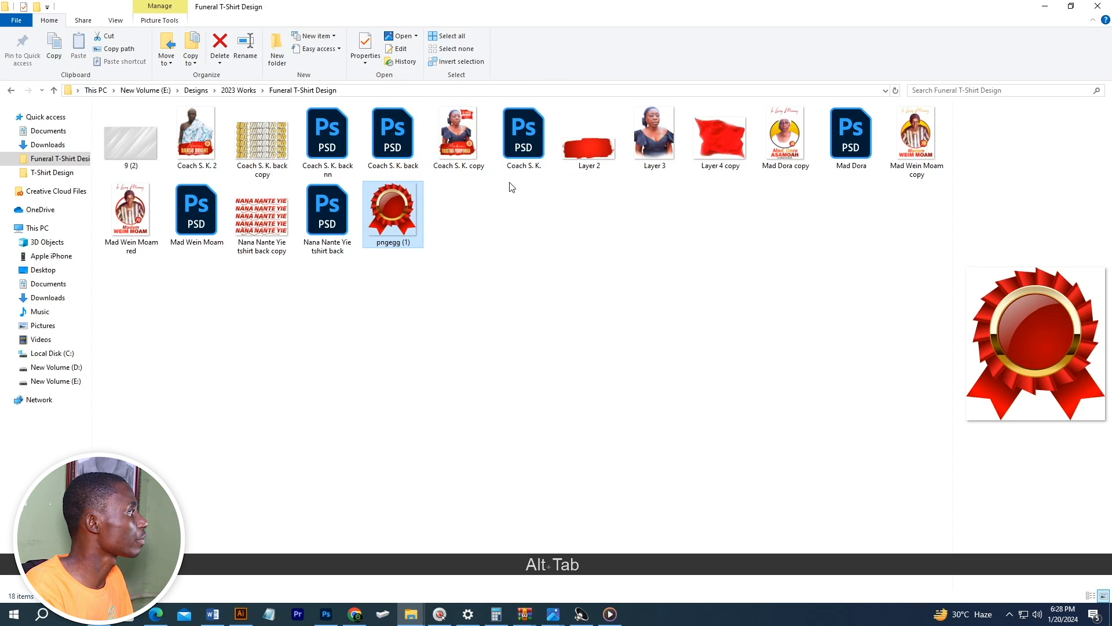
left_click(698, 142)
left_click_drag(707, 155, 643, 279)
key("alt+Tab")
left_click_drag(580, 321, 645, 193)
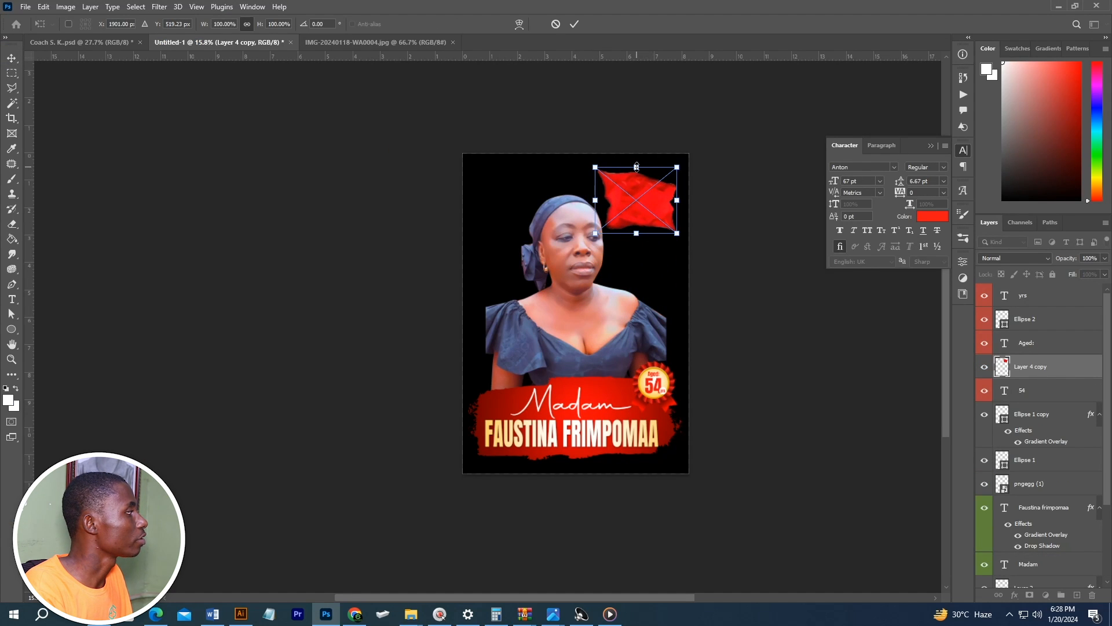
left_click_drag(638, 171, 637, 216)
double_click(644, 200)
double_click(637, 215)
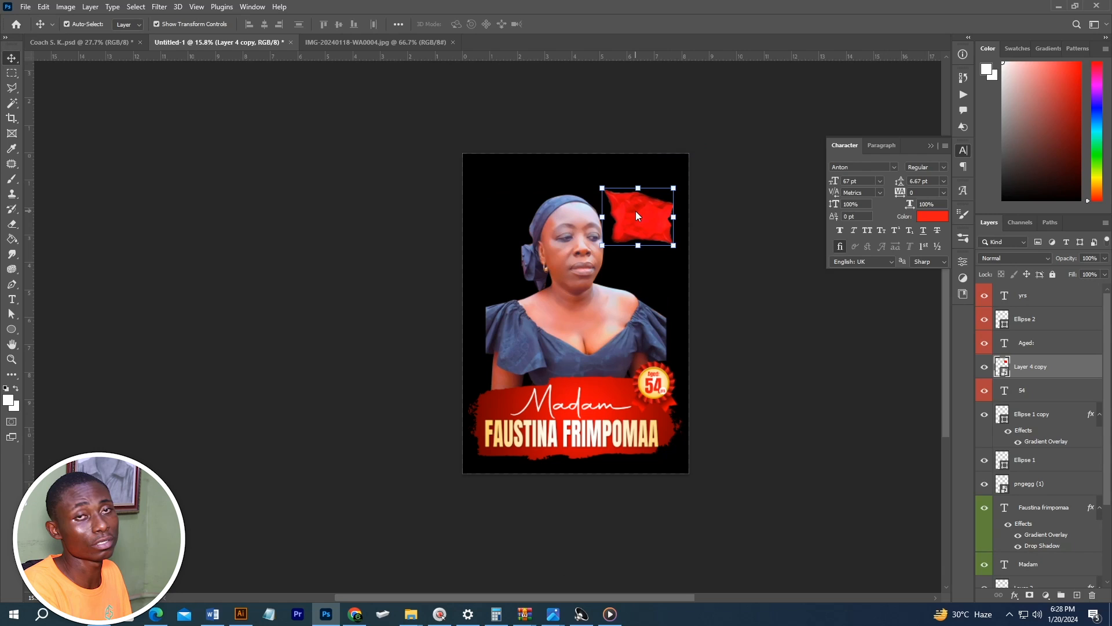
Step: Shift all the design elements together slightly to the left, and nudge the red flag to the right
left_click_drag(691, 497, 479, 188)
left_click_drag(569, 246, 566, 246)
left_click(720, 308)
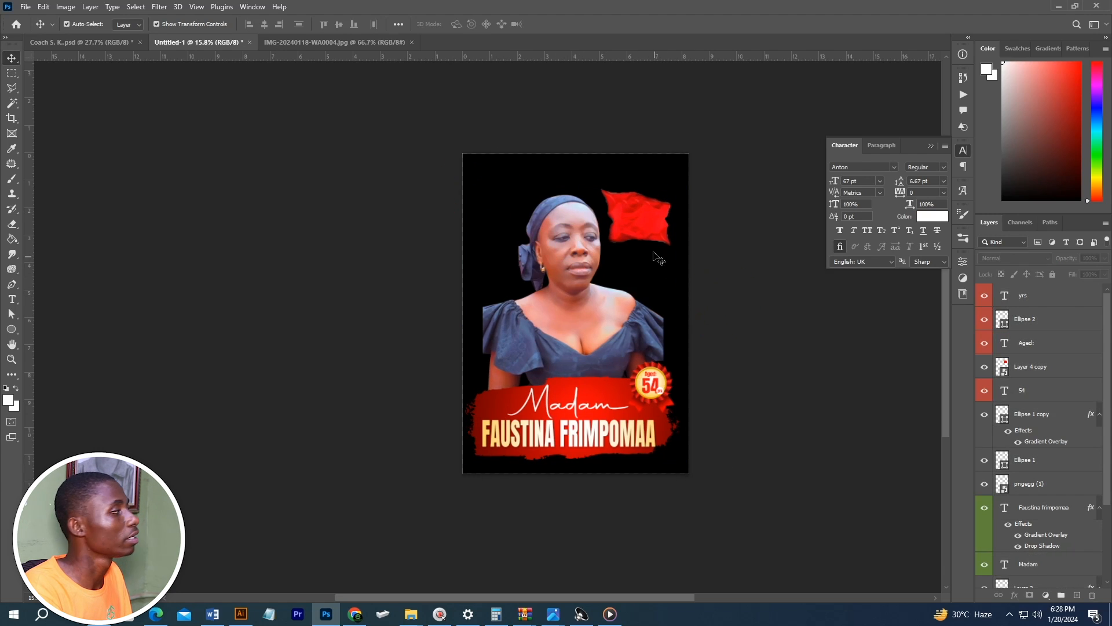
left_click(655, 214)
key("Right")
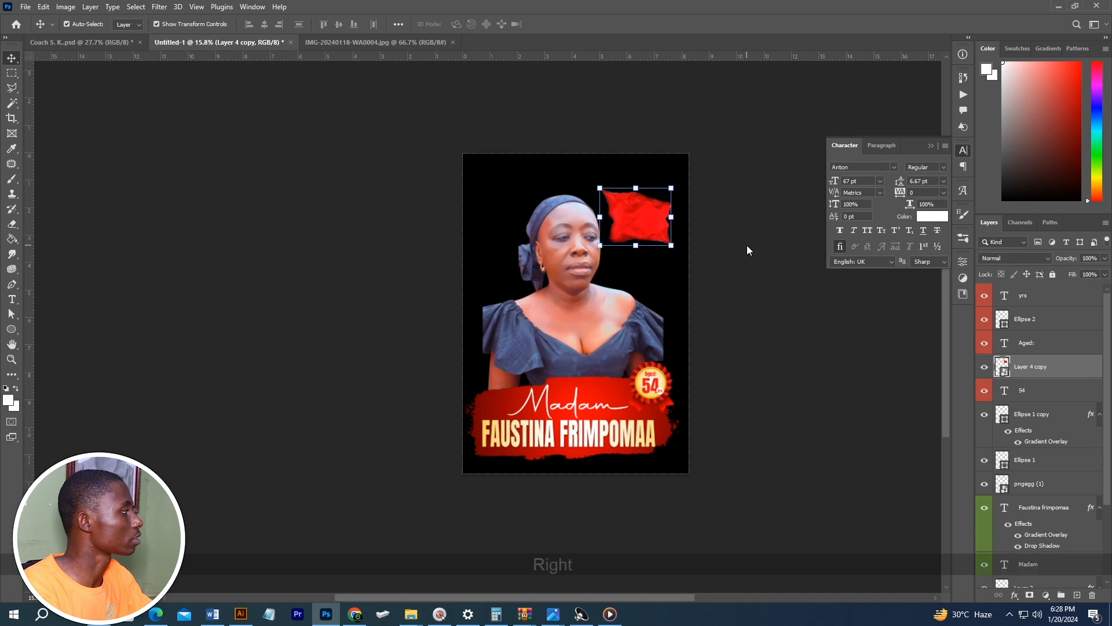
Step: Bring the "In Loving MEMORY of the late" text from Coach S. K.psd onto the red flag, scaling it down and centering it
key("ctrl+z")
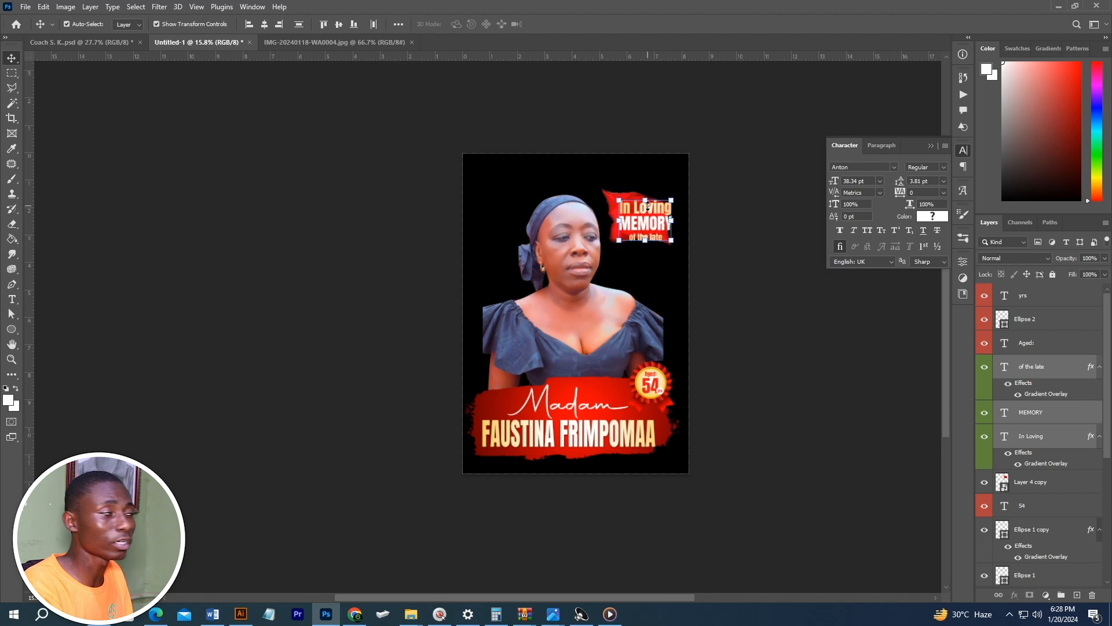
scroll(647, 206, "up", 5)
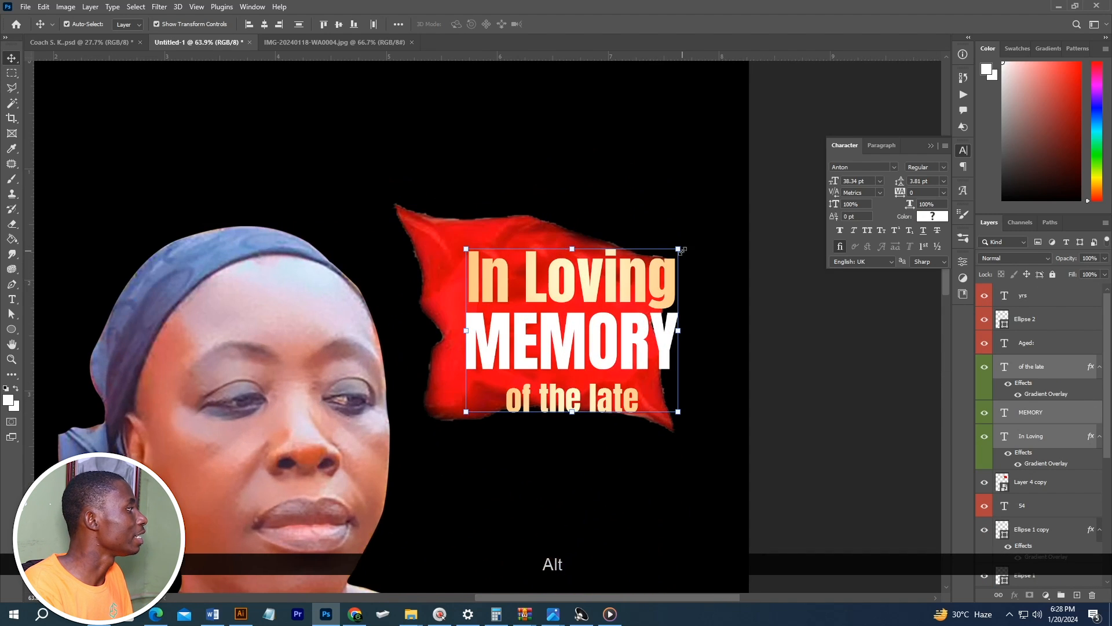
left_click_drag(682, 249, 580, 312)
key("Return")
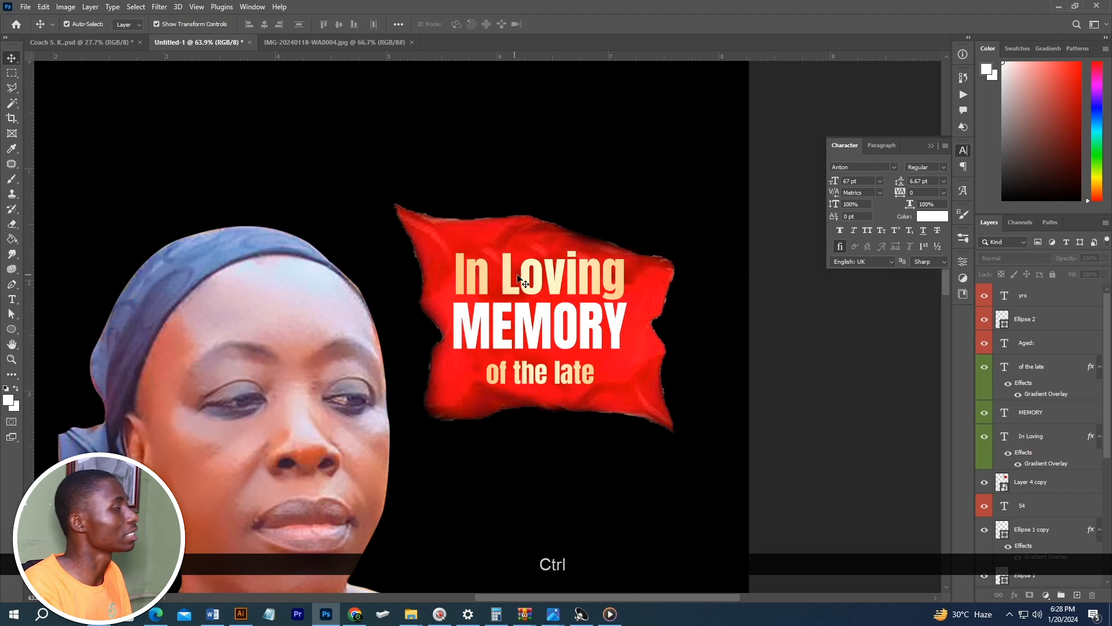
Step: Hide the black Color Fill 1 layer and the white Background layer so the memorial design sits on transparency
scroll(609, 277, "down", 5)
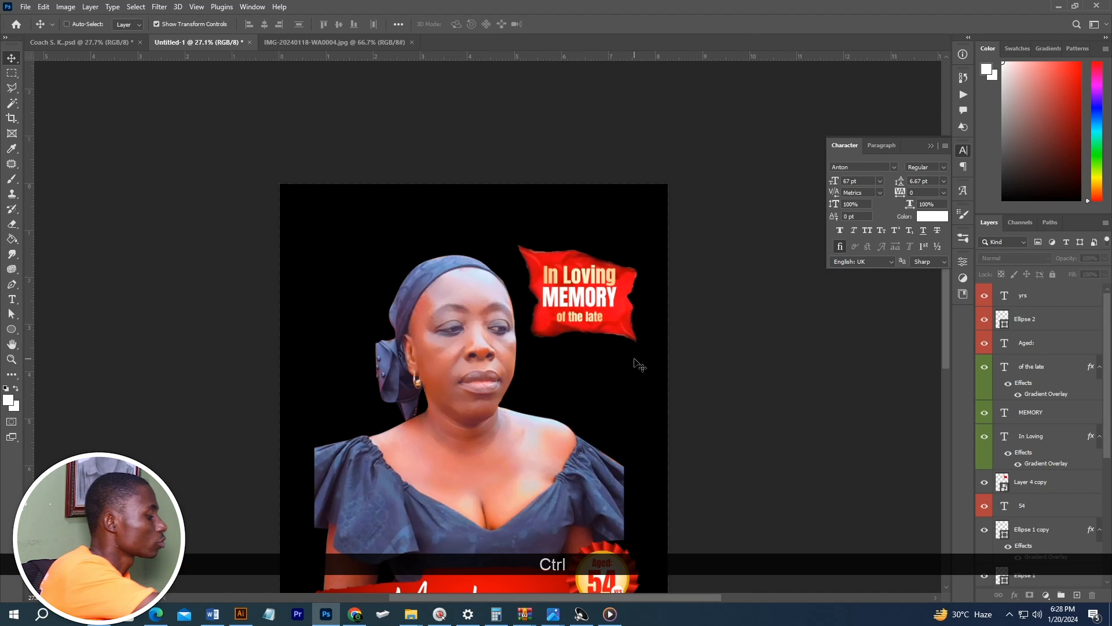
key("ctrl+0")
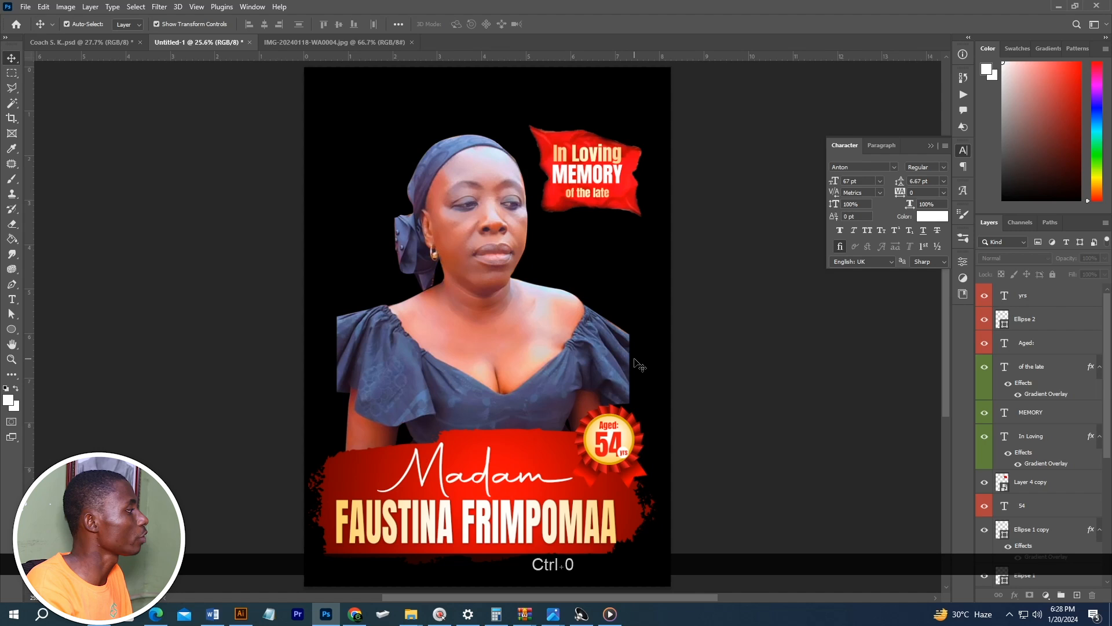
key("alt")
scroll(570, 313, "down", 1)
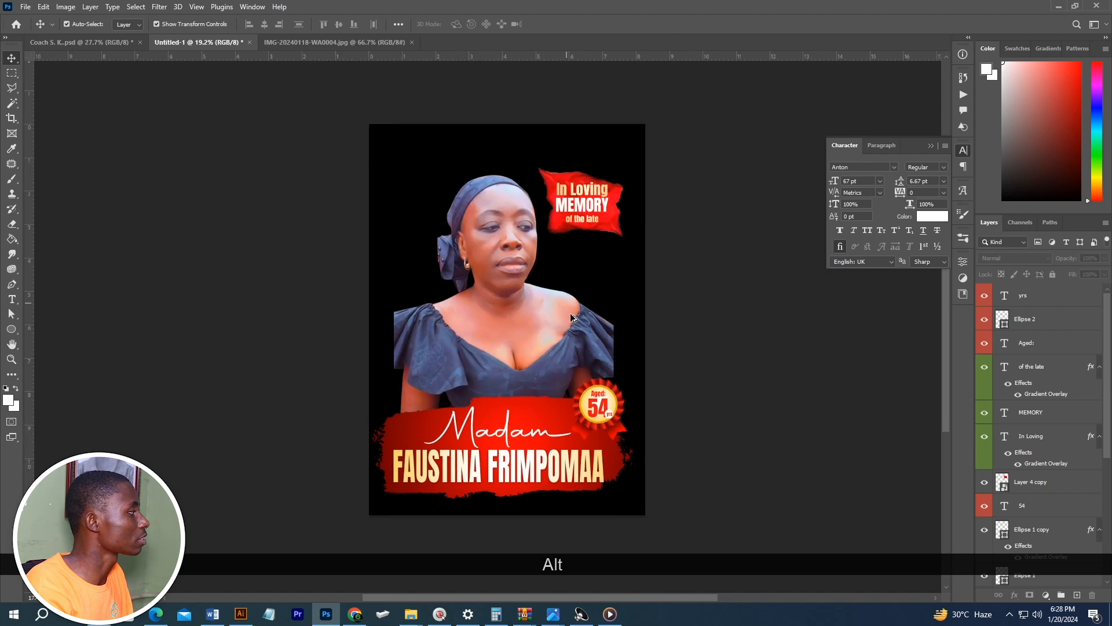
scroll(569, 315, "up", 1)
scroll(570, 318, "down", 2)
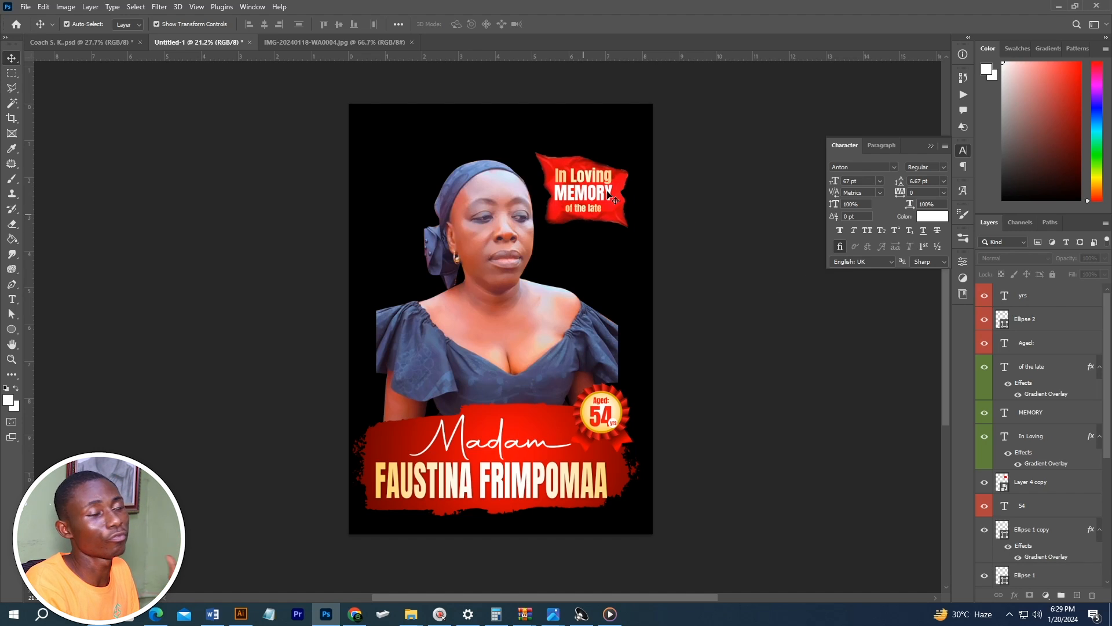
scroll(895, 381, "down", 1)
scroll(989, 493, "down", 3)
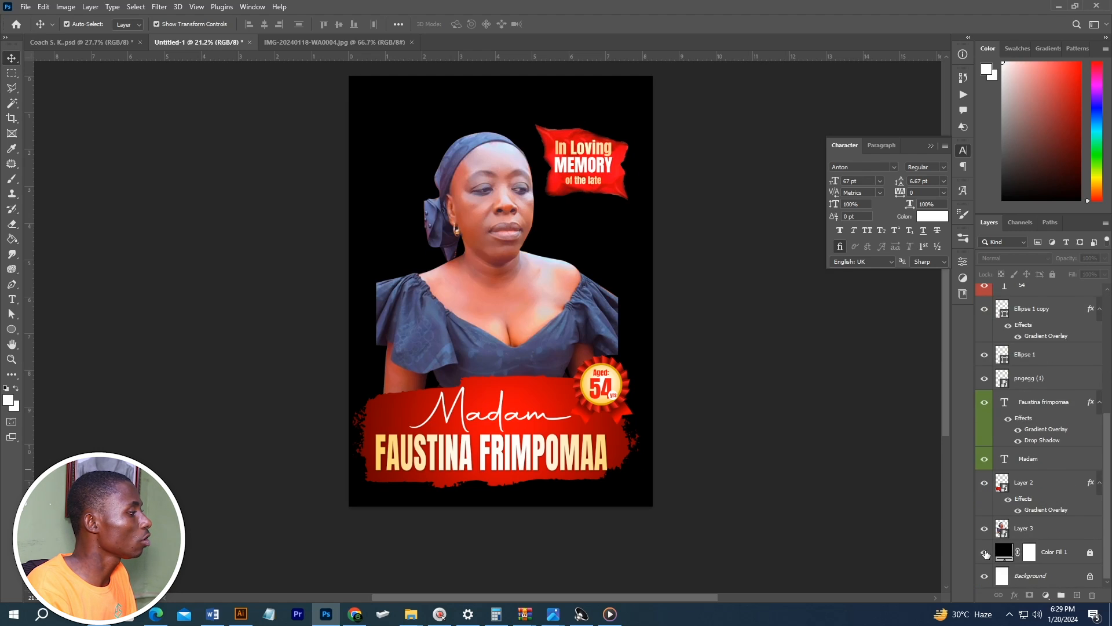
left_click(985, 553)
scroll(723, 498, "up", 1)
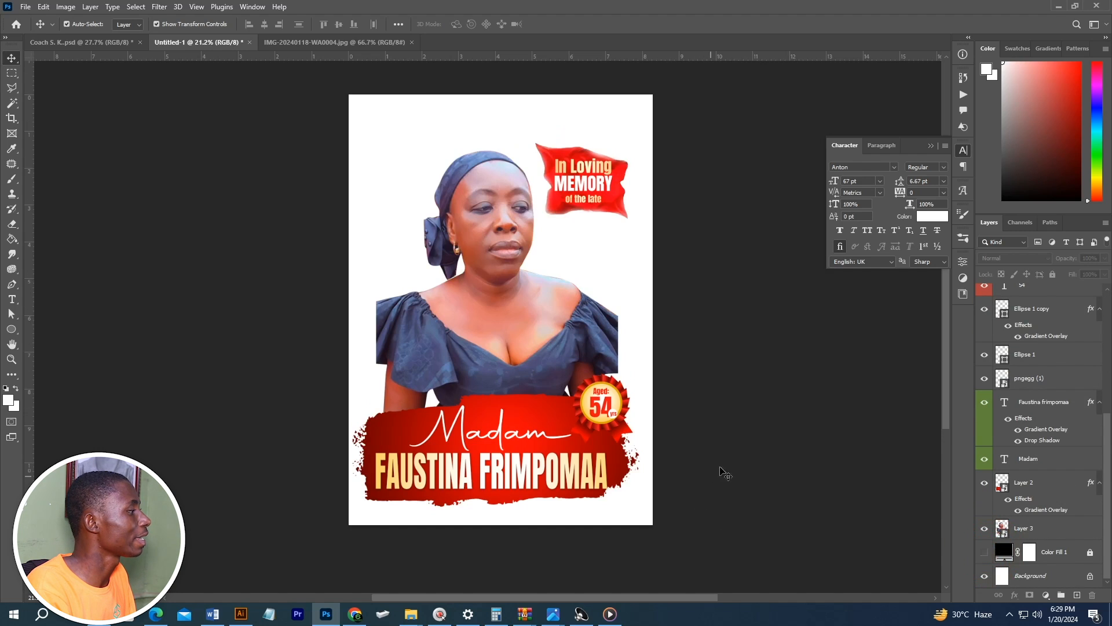
left_click(984, 575)
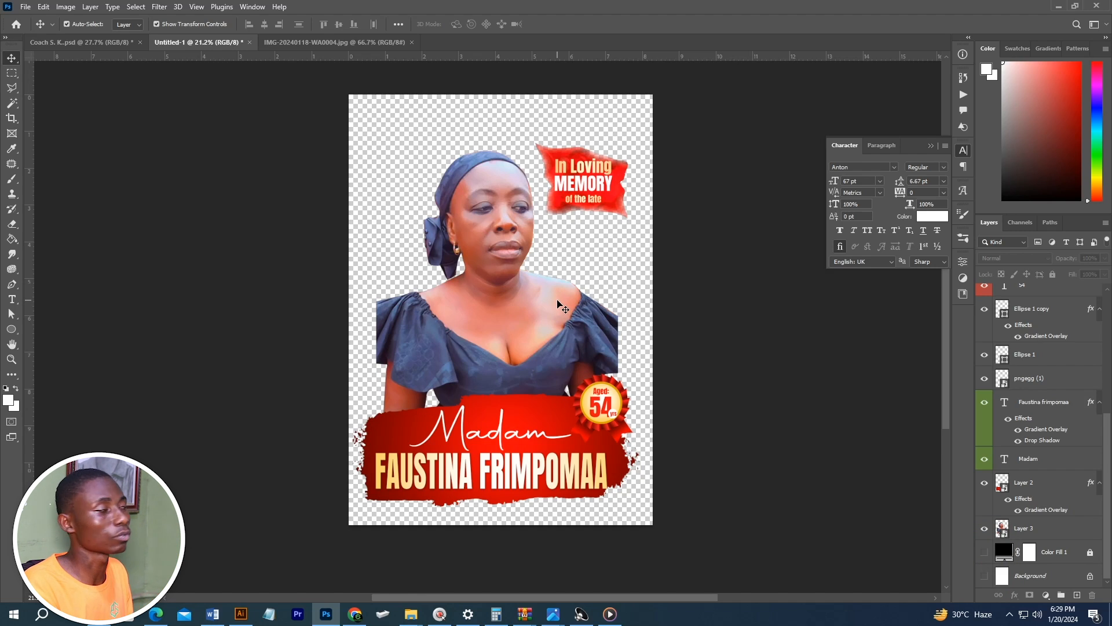
Step: Save a copy of the design as a PNG named "kjdshfakfda" in the Funeral T-Shirt Design folder
left_click(26, 7)
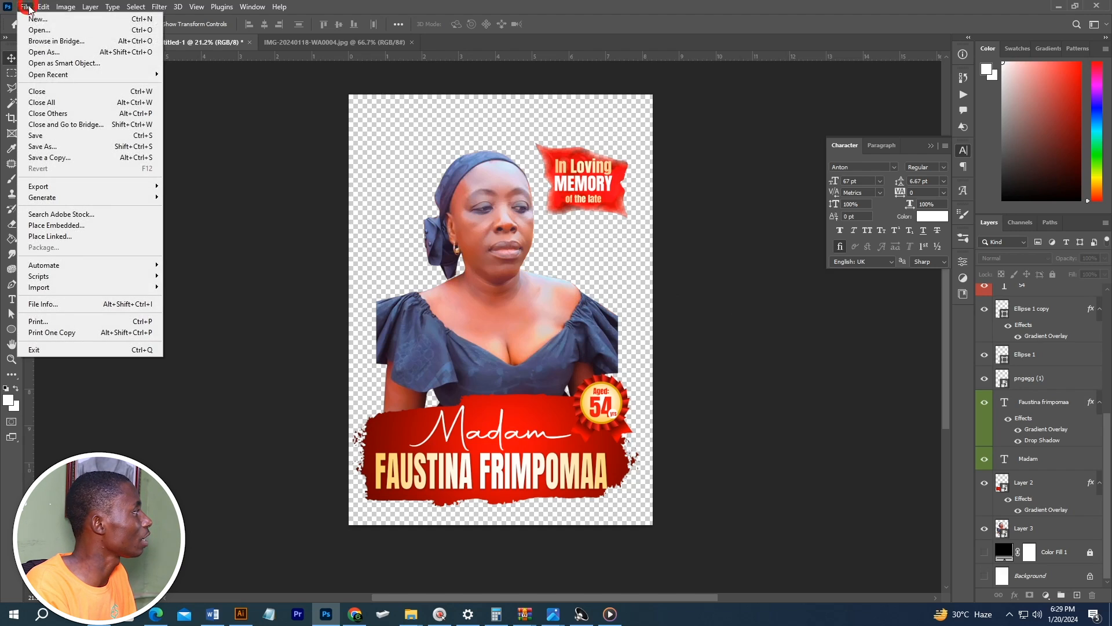
left_click(63, 159)
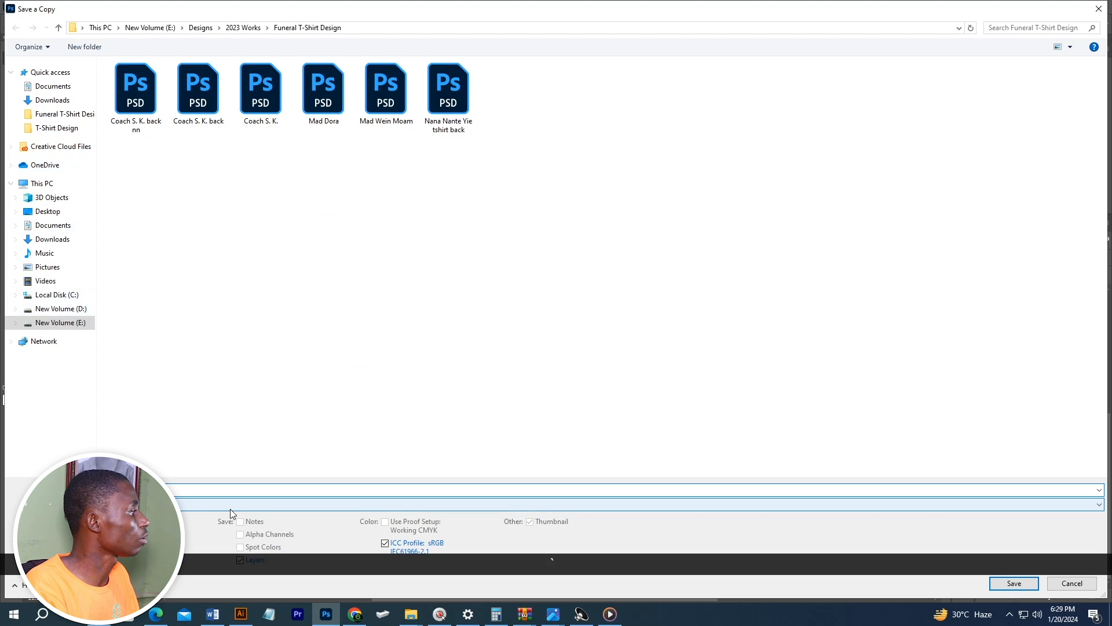
left_click(218, 505)
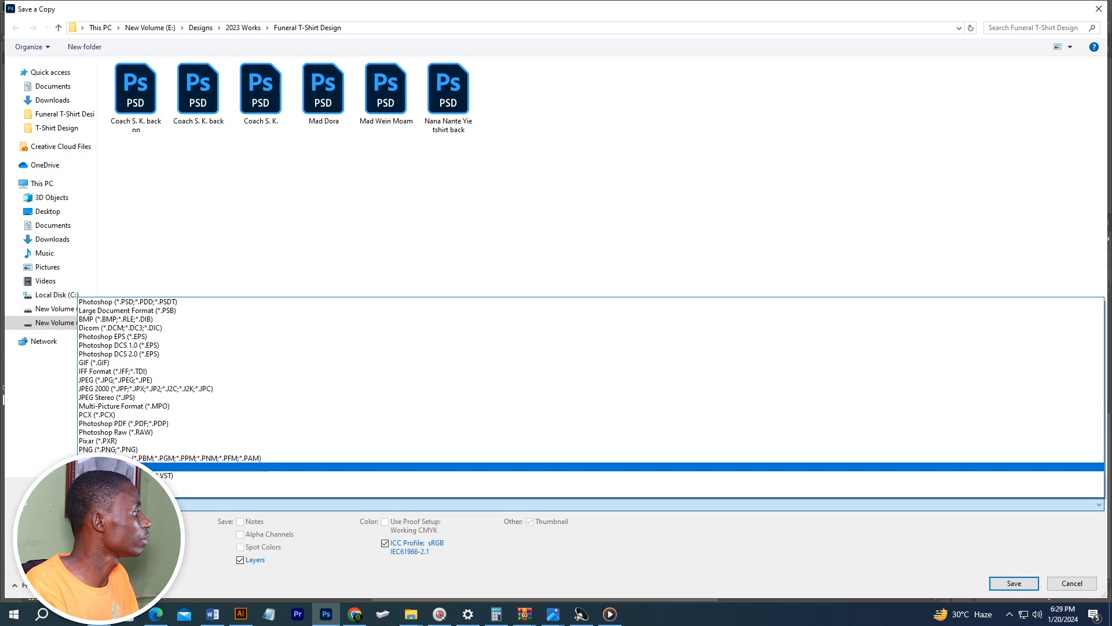
left_click(116, 449)
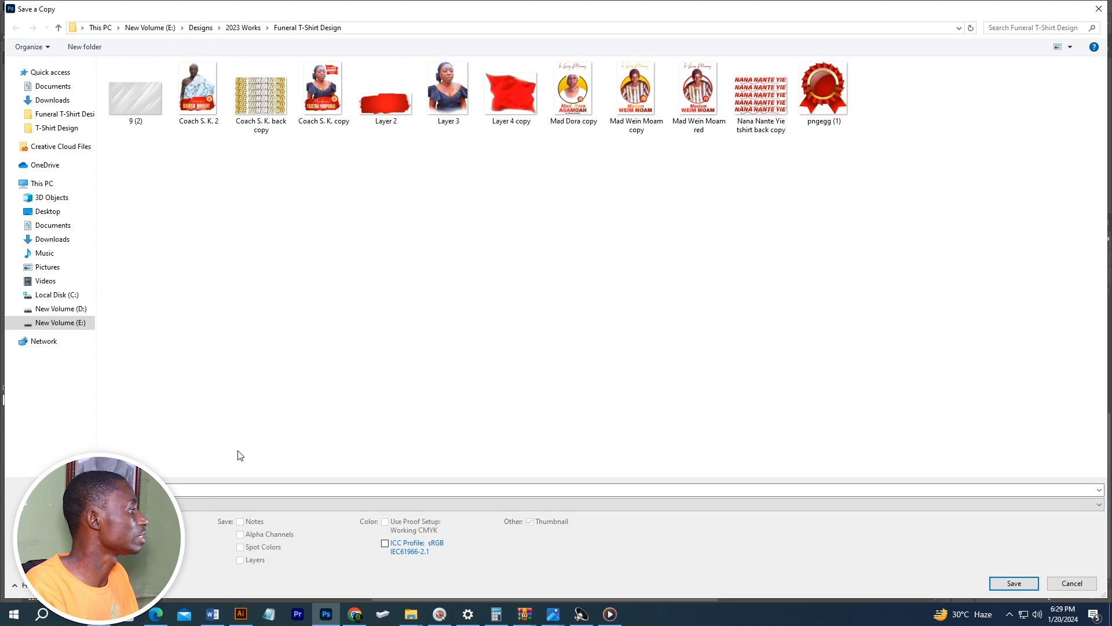
type("kjdshfakfda")
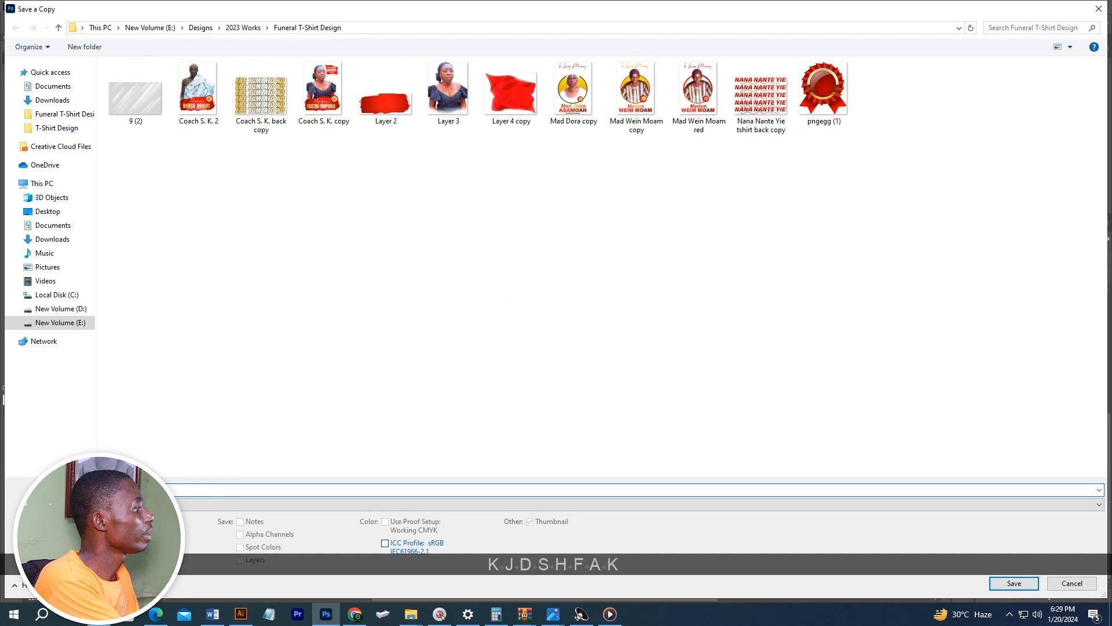
left_click(1013, 584)
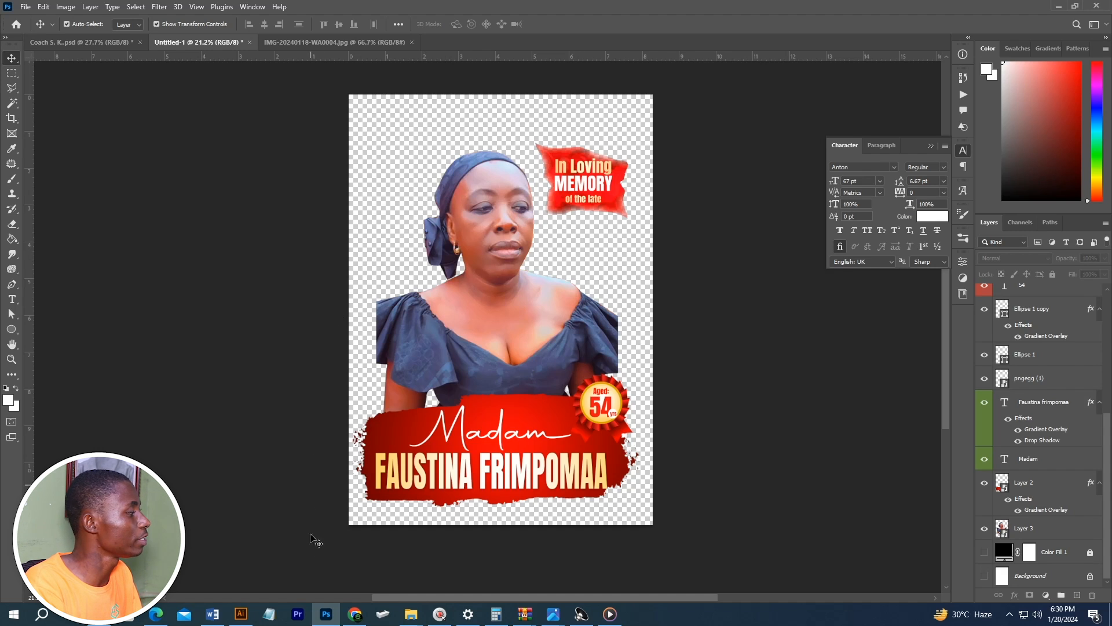
Step: Switch to Chrome, search Google for "all template paystack" in a new tab and open the All Template store
left_click(355, 615)
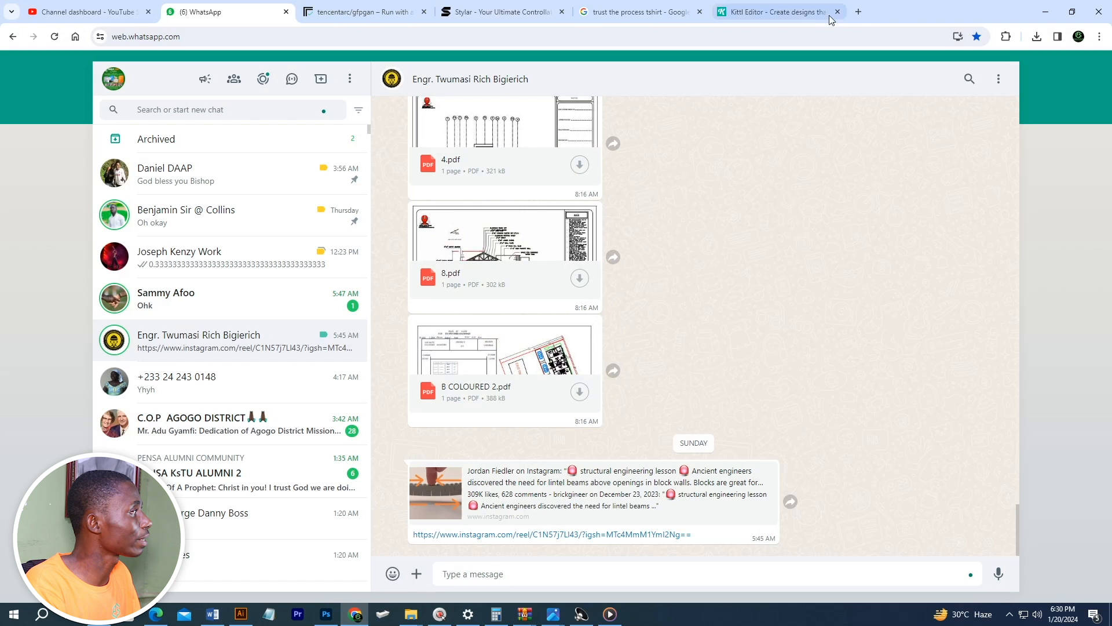
key("ctrl+t")
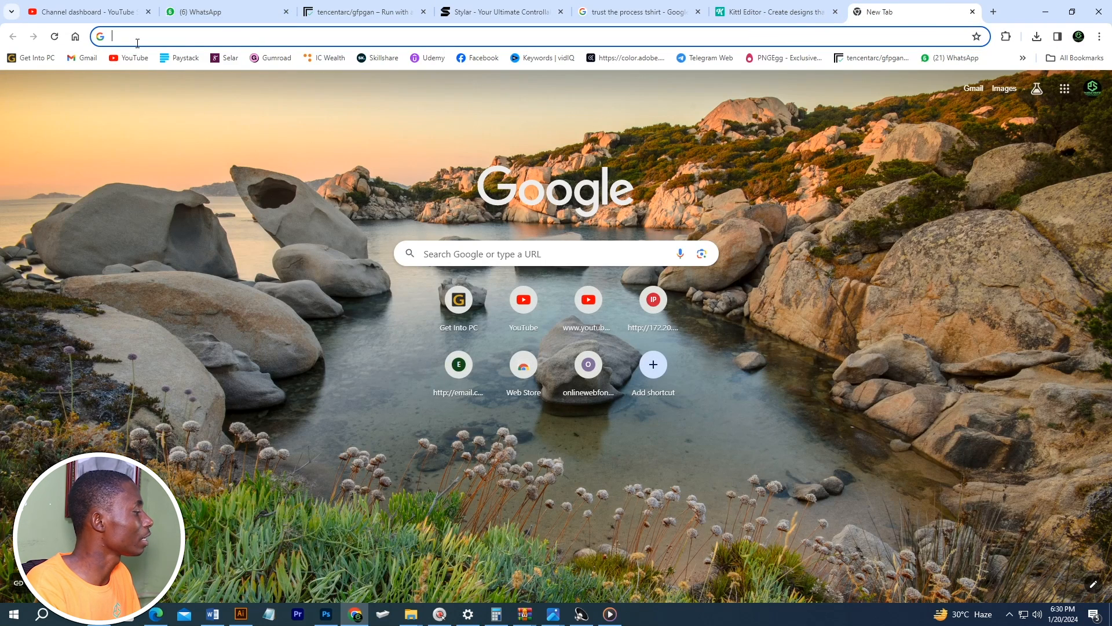
type("all te")
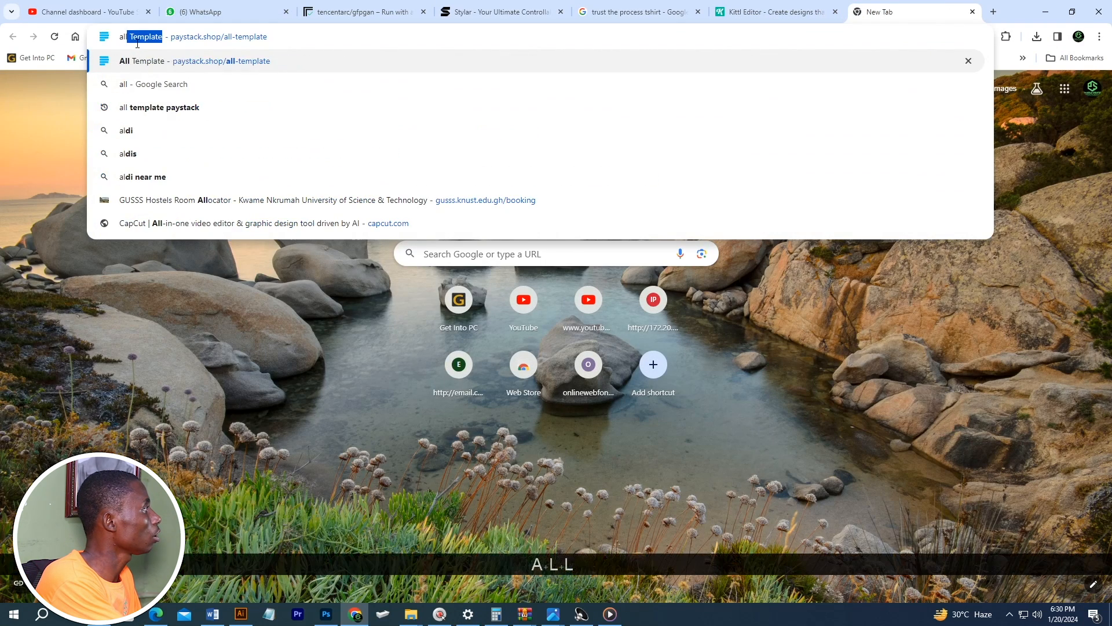
left_click(166, 84)
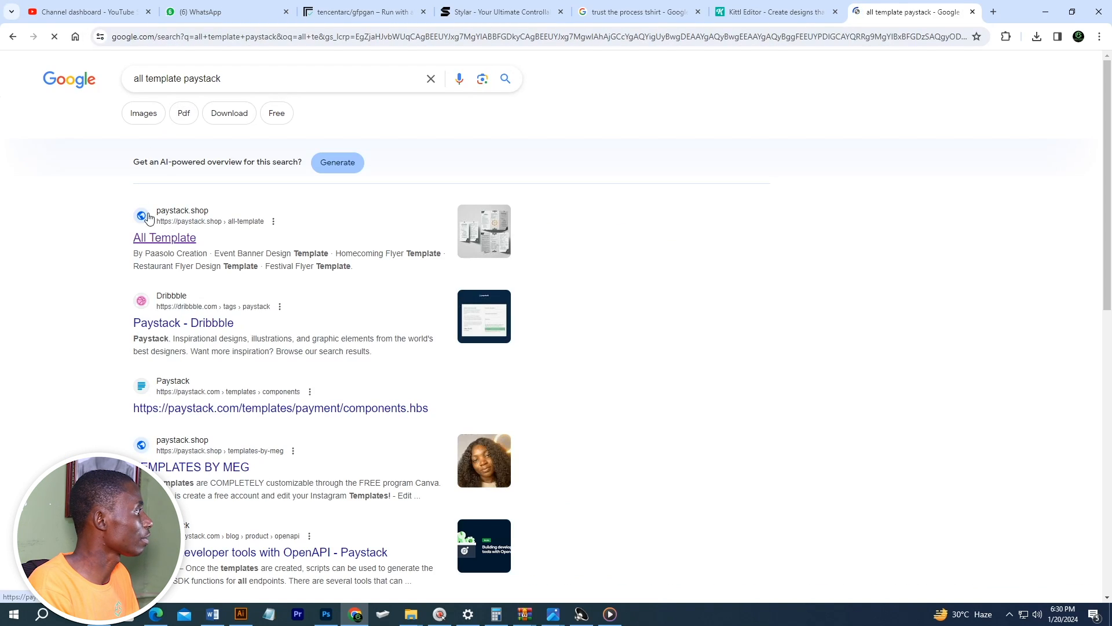
left_click(162, 242)
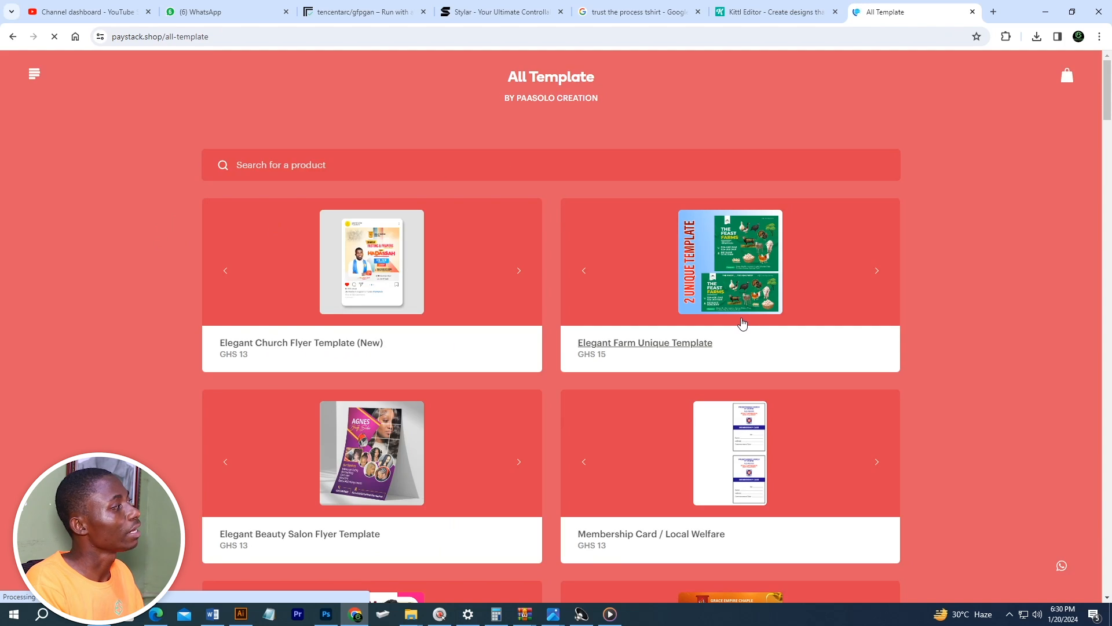
Step: Look through the flyer and card templates offered in the All Template store by Paasolo Creation
scroll(510, 185, "down", 2)
scroll(509, 185, "up", 3)
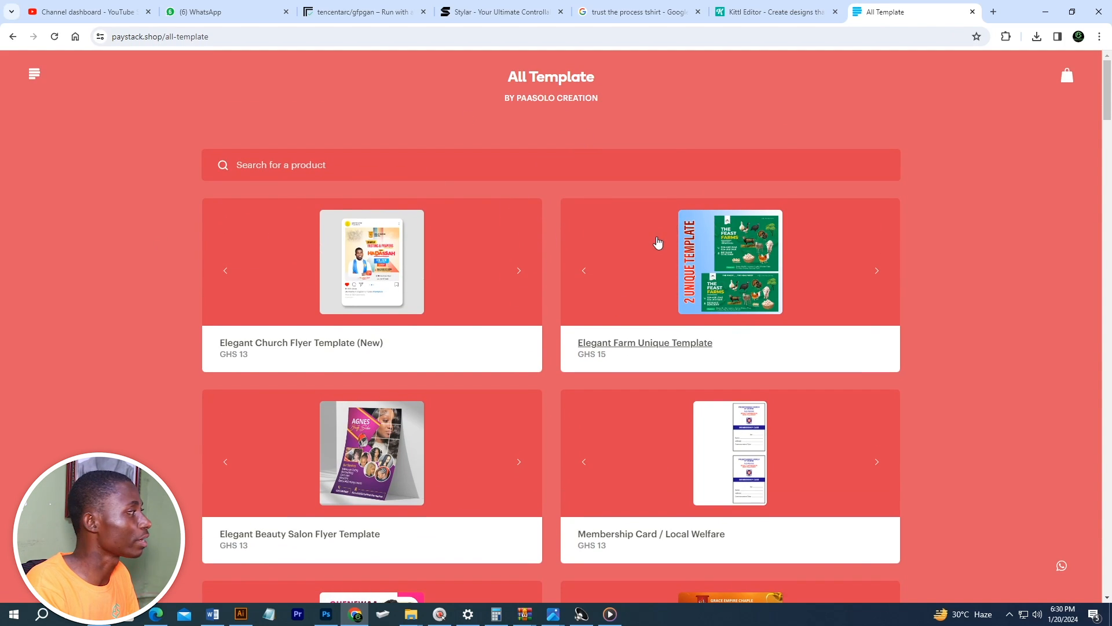
scroll(649, 249, "down", 4)
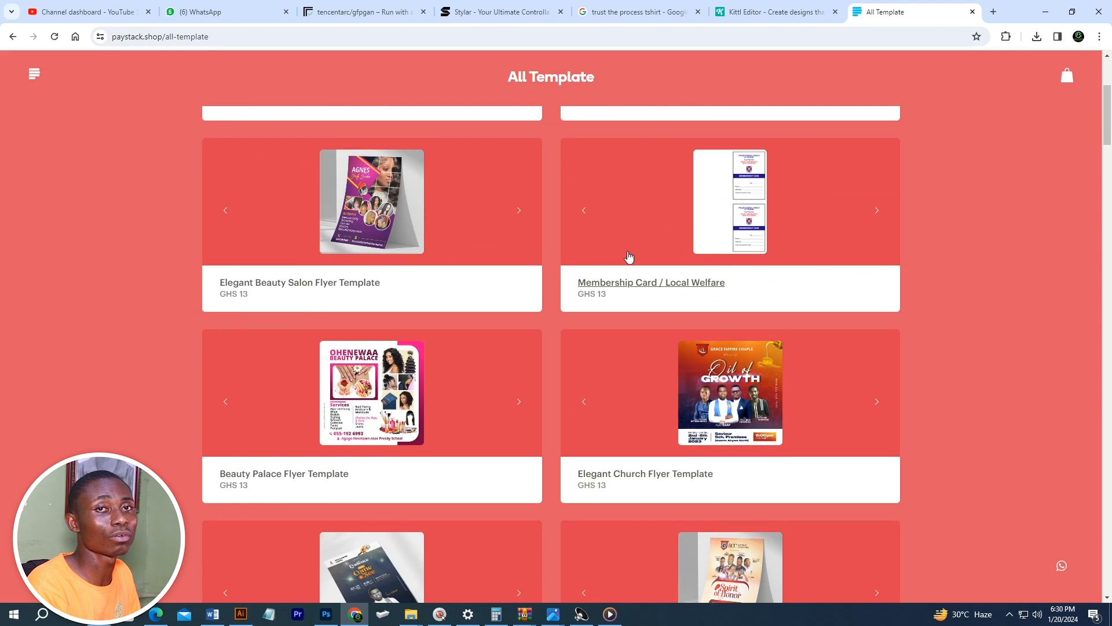